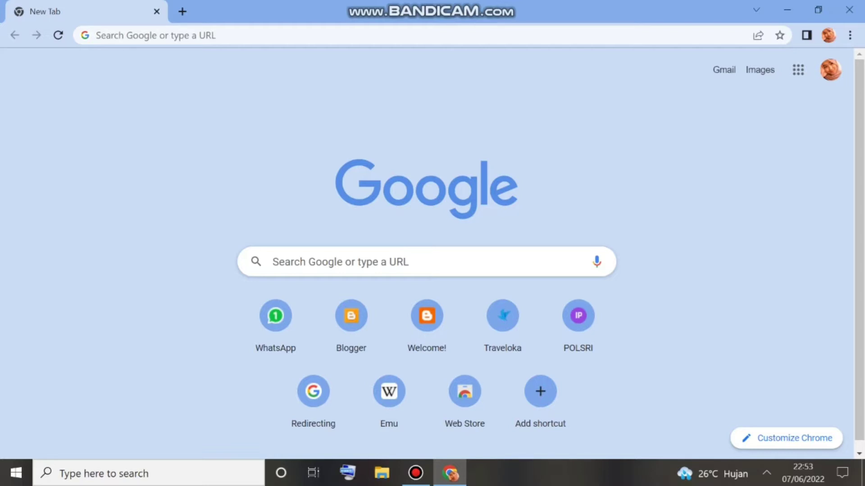
Open the Traveloka homepage from the New Tab shortcut and continue with the suggested Google account
{"action": "left_click", "coordinate": [524, 304]}
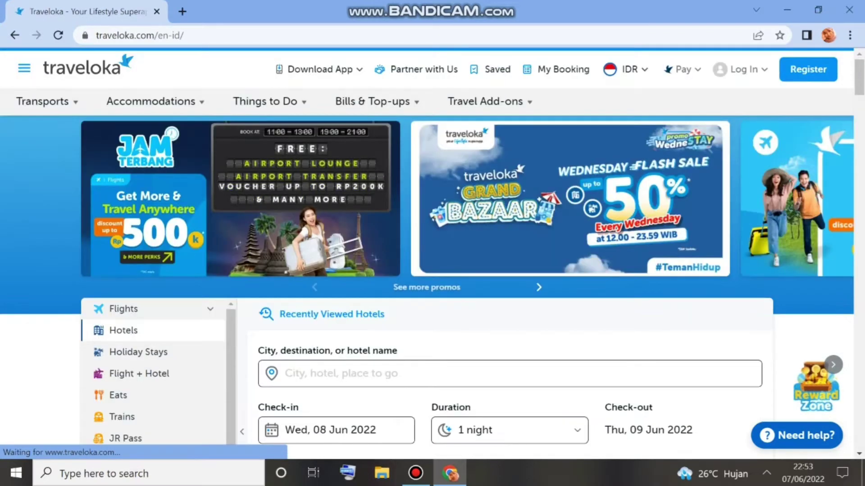
{"action": "scroll", "coordinate": [432, 288], "scroll_direction": "down", "scroll_amount": 1}
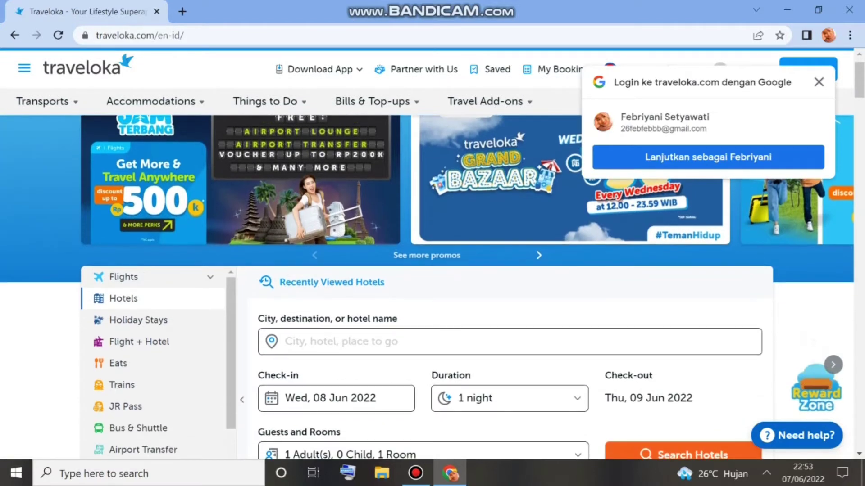
{"action": "left_click", "coordinate": [708, 157]}
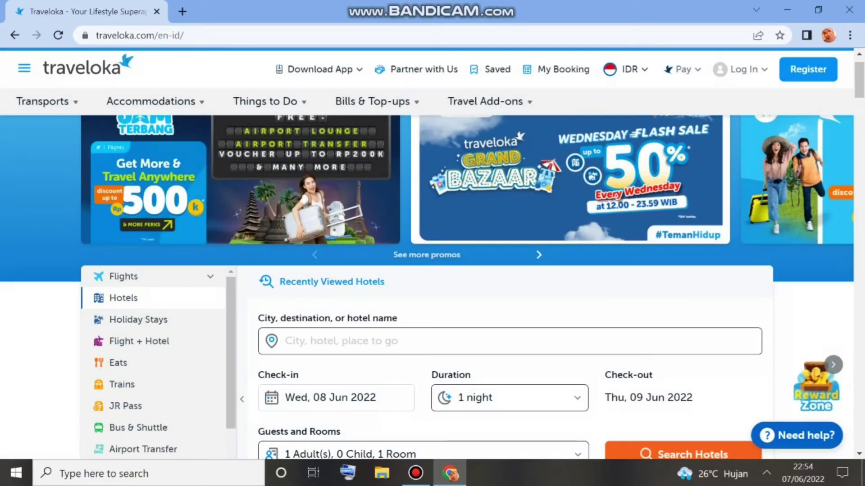
{"action": "scroll", "coordinate": [432, 287], "scroll_direction": "down", "scroll_amount": 3}
{"action": "scroll", "coordinate": [432, 270], "scroll_direction": "down", "scroll_amount": 2}
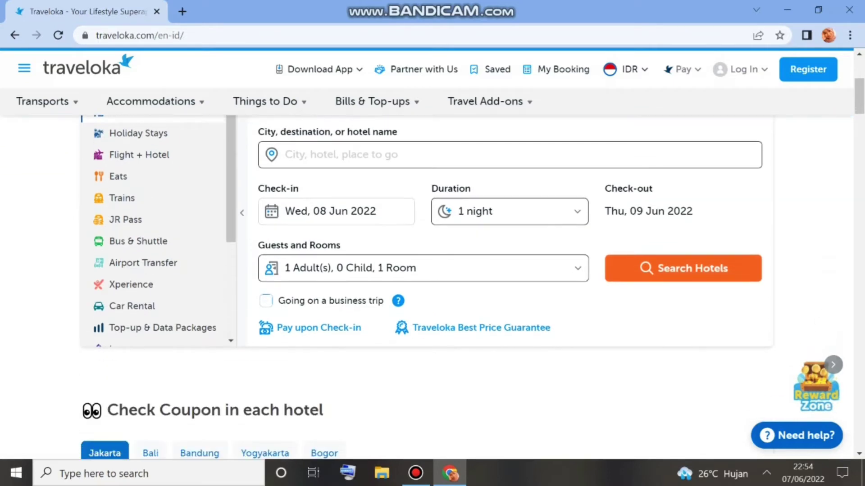
{"action": "scroll", "coordinate": [433, 287], "scroll_direction": "up", "scroll_amount": 3}
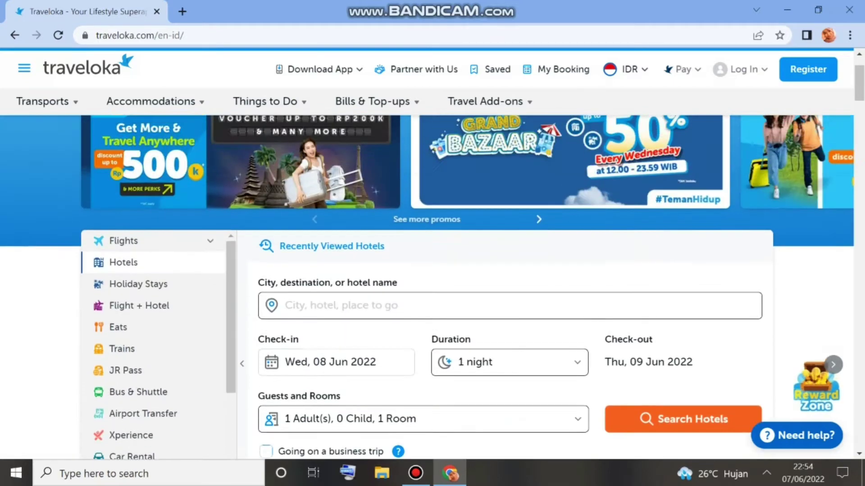
{"action": "scroll", "coordinate": [433, 287], "scroll_direction": "down", "scroll_amount": 2}
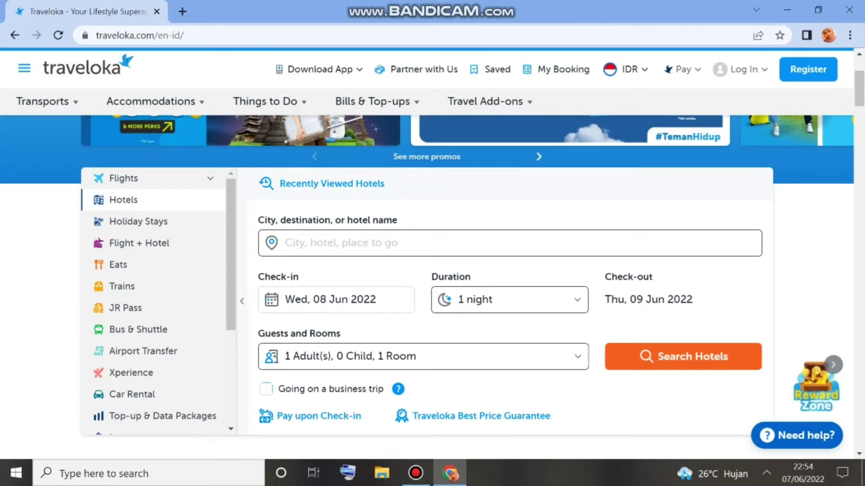
{"action": "scroll", "coordinate": [432, 288], "scroll_direction": "up", "scroll_amount": 1}
{"action": "scroll", "coordinate": [433, 287], "scroll_direction": "down", "scroll_amount": 1}
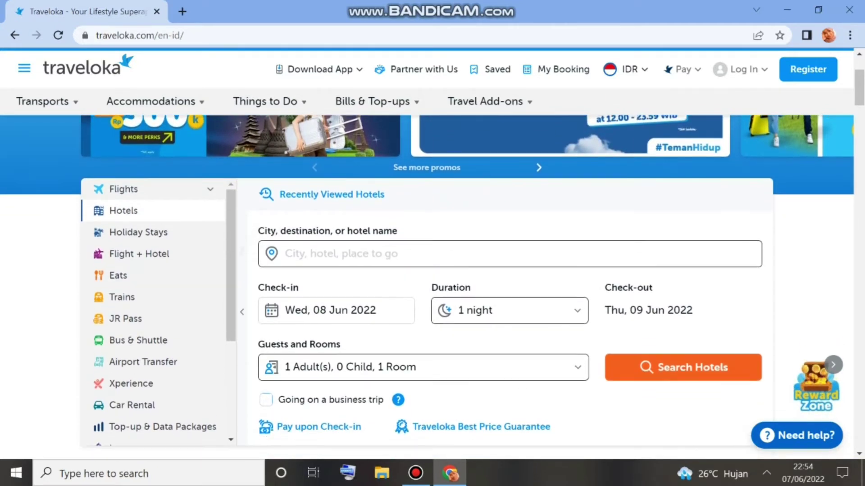
{"action": "scroll", "coordinate": [158, 304], "scroll_direction": "down", "scroll_amount": 1}
{"action": "scroll", "coordinate": [158, 311], "scroll_direction": "down", "scroll_amount": 2}
{"action": "scroll", "coordinate": [159, 311], "scroll_direction": "down", "scroll_amount": 1}
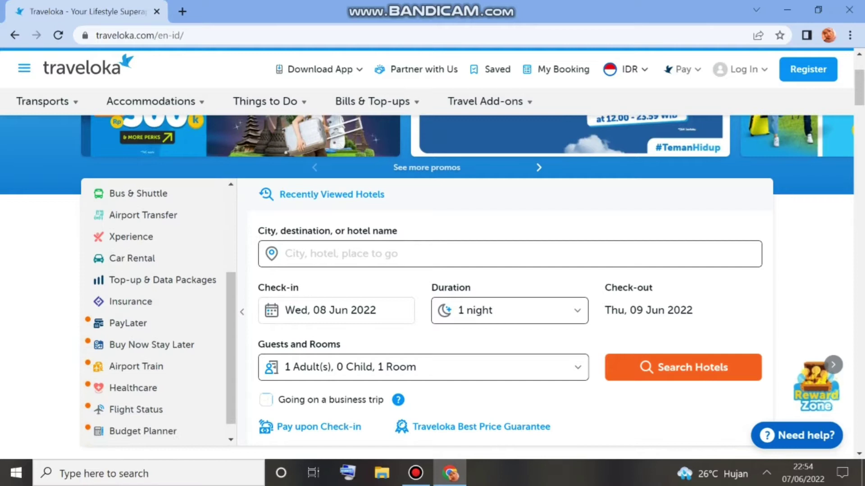
{"action": "scroll", "coordinate": [159, 311], "scroll_direction": "down", "scroll_amount": 1}
{"action": "scroll", "coordinate": [158, 311], "scroll_direction": "up", "scroll_amount": 3}
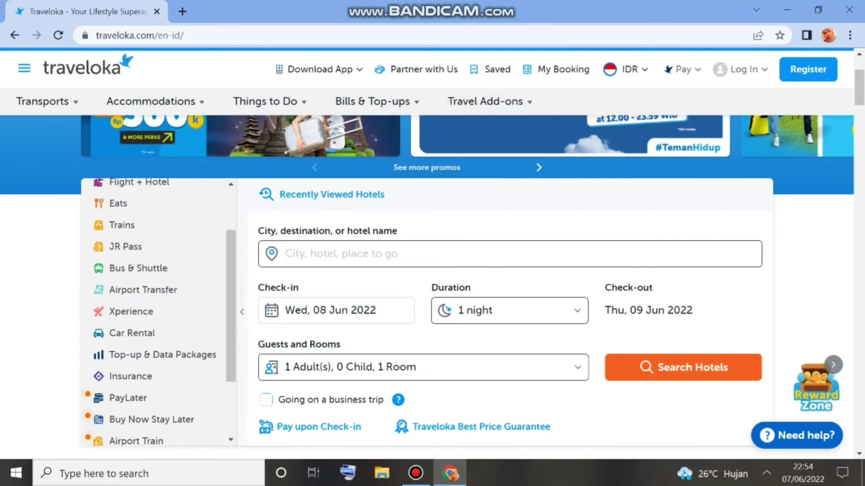
{"action": "scroll", "coordinate": [159, 311], "scroll_direction": "up", "scroll_amount": 3}
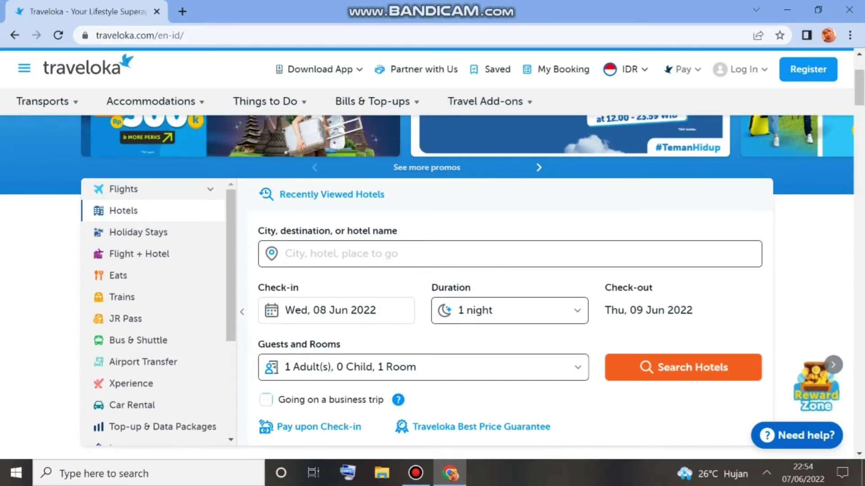
{"action": "scroll", "coordinate": [433, 284], "scroll_direction": "down", "scroll_amount": 1}
{"action": "scroll", "coordinate": [432, 283], "scroll_direction": "down", "scroll_amount": 1}
{"action": "scroll", "coordinate": [432, 284], "scroll_direction": "down", "scroll_amount": 1}
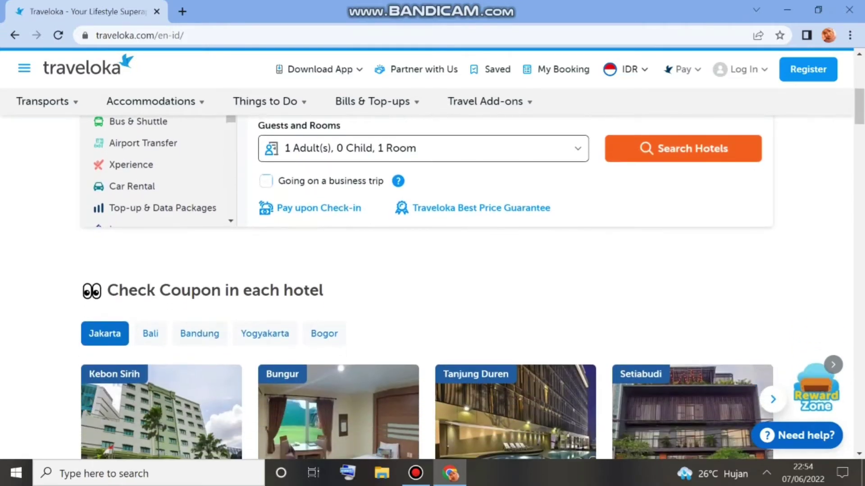
{"action": "scroll", "coordinate": [433, 283], "scroll_direction": "down", "scroll_amount": 1}
{"action": "scroll", "coordinate": [432, 284], "scroll_direction": "down", "scroll_amount": 1}
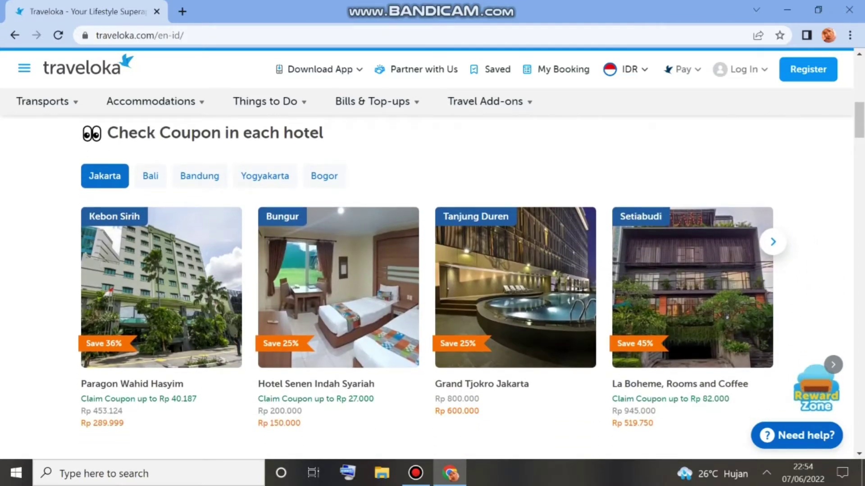
{"action": "scroll", "coordinate": [433, 284], "scroll_direction": "down", "scroll_amount": 4}
{"action": "scroll", "coordinate": [432, 284], "scroll_direction": "down", "scroll_amount": 1}
{"action": "scroll", "coordinate": [432, 284], "scroll_direction": "down", "scroll_amount": 3}
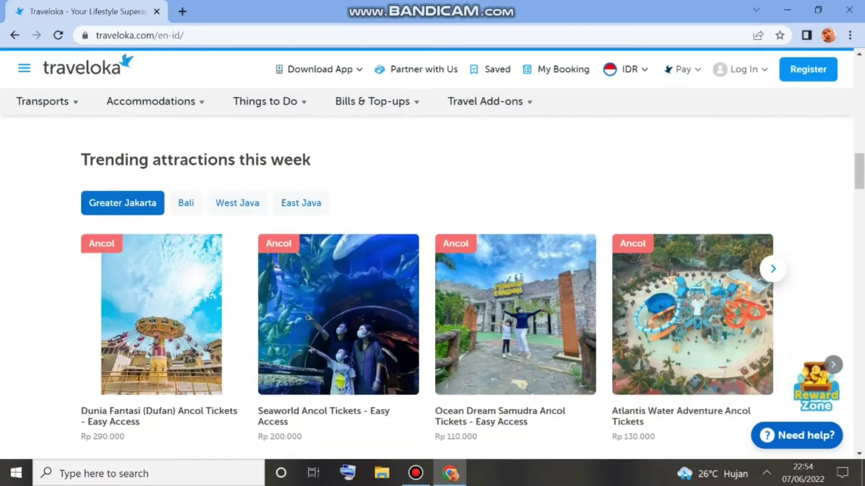
{"action": "scroll", "coordinate": [432, 284], "scroll_direction": "down", "scroll_amount": 2}
{"action": "scroll", "coordinate": [433, 285], "scroll_direction": "down", "scroll_amount": 2}
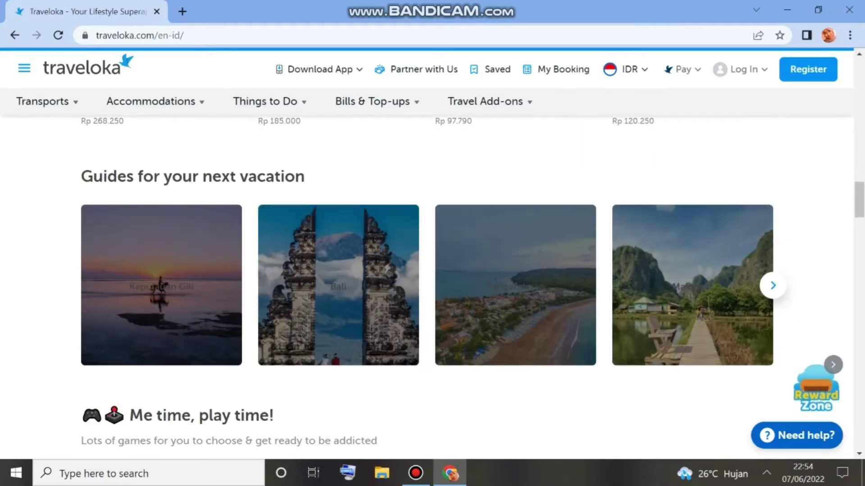
{"action": "scroll", "coordinate": [433, 284], "scroll_direction": "down", "scroll_amount": 1}
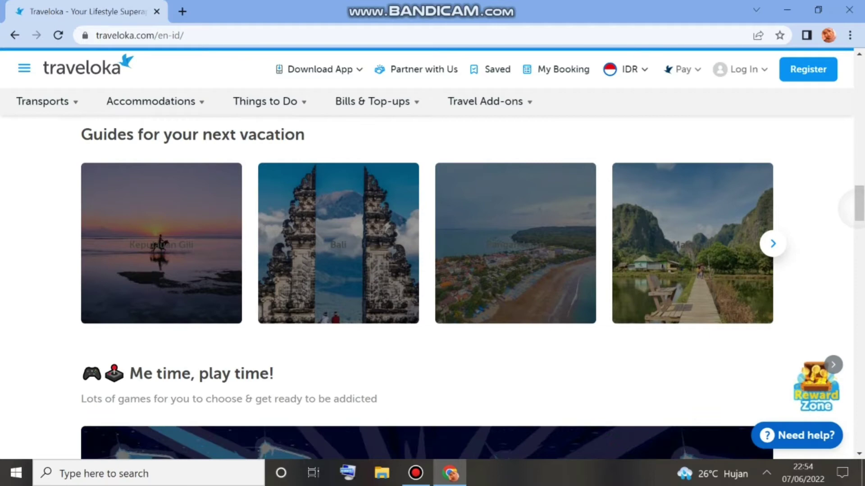
{"action": "scroll", "coordinate": [432, 284], "scroll_direction": "down", "scroll_amount": 2}
{"action": "scroll", "coordinate": [432, 284], "scroll_direction": "down", "scroll_amount": 2}
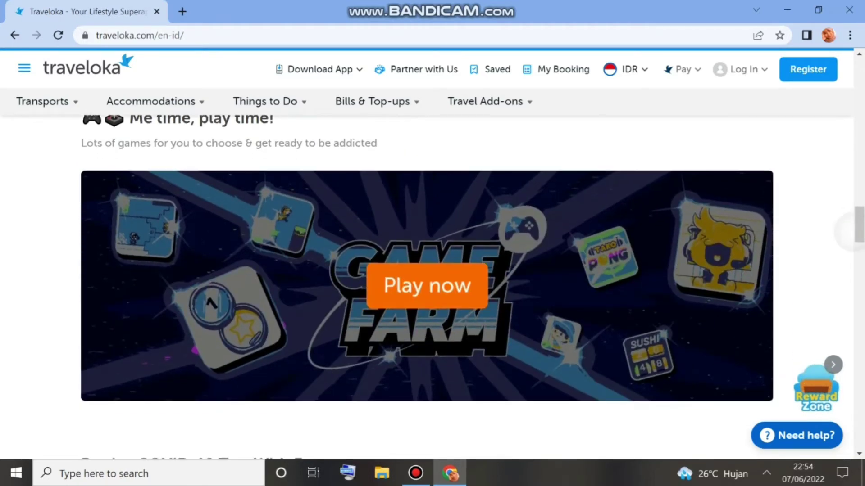
{"action": "scroll", "coordinate": [433, 284], "scroll_direction": "down", "scroll_amount": 2}
{"action": "scroll", "coordinate": [432, 284], "scroll_direction": "down", "scroll_amount": 2}
{"action": "scroll", "coordinate": [433, 284], "scroll_direction": "down", "scroll_amount": 1}
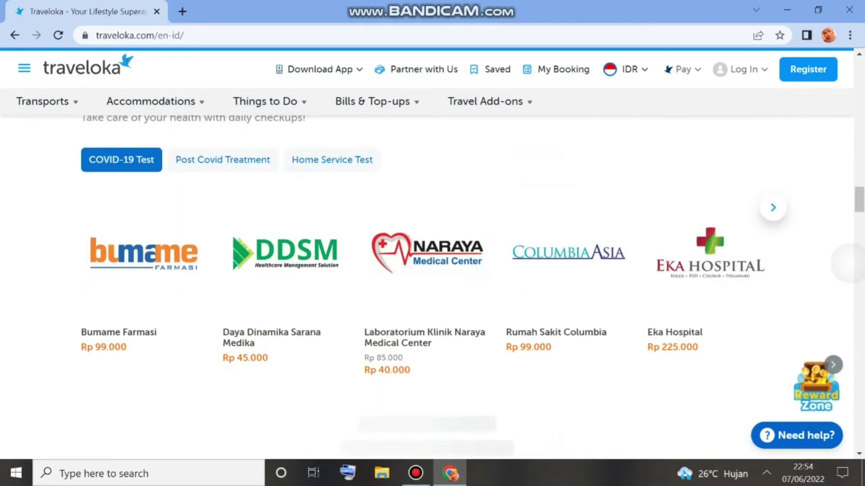
{"action": "scroll", "coordinate": [432, 283], "scroll_direction": "down", "scroll_amount": 3}
{"action": "scroll", "coordinate": [432, 283], "scroll_direction": "down", "scroll_amount": 1}
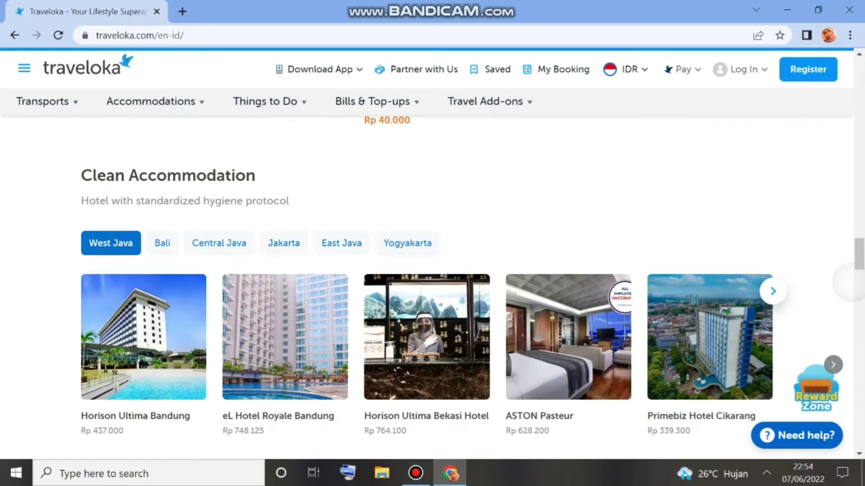
{"action": "scroll", "coordinate": [432, 284], "scroll_direction": "down", "scroll_amount": 1}
{"action": "scroll", "coordinate": [432, 284], "scroll_direction": "down", "scroll_amount": 1}
{"action": "scroll", "coordinate": [432, 284], "scroll_direction": "down", "scroll_amount": 1}
{"action": "scroll", "coordinate": [433, 284], "scroll_direction": "down", "scroll_amount": 1}
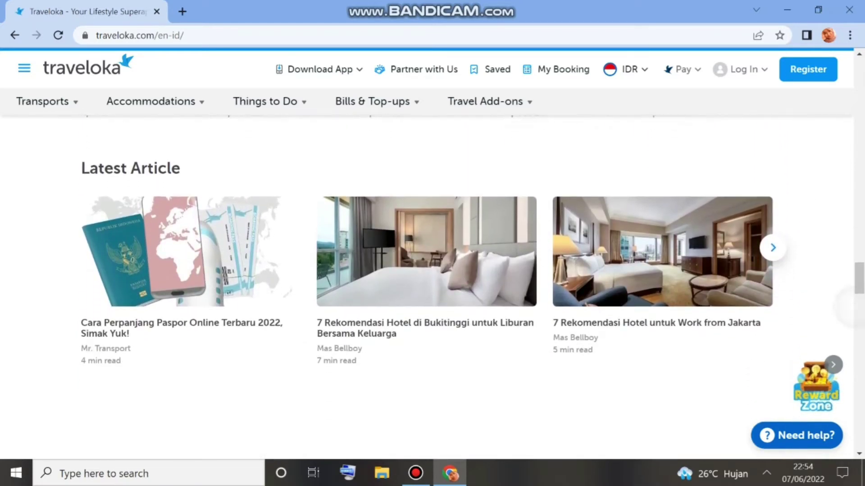
{"action": "scroll", "coordinate": [433, 283], "scroll_direction": "down", "scroll_amount": 3}
{"action": "scroll", "coordinate": [432, 283], "scroll_direction": "down", "scroll_amount": 1}
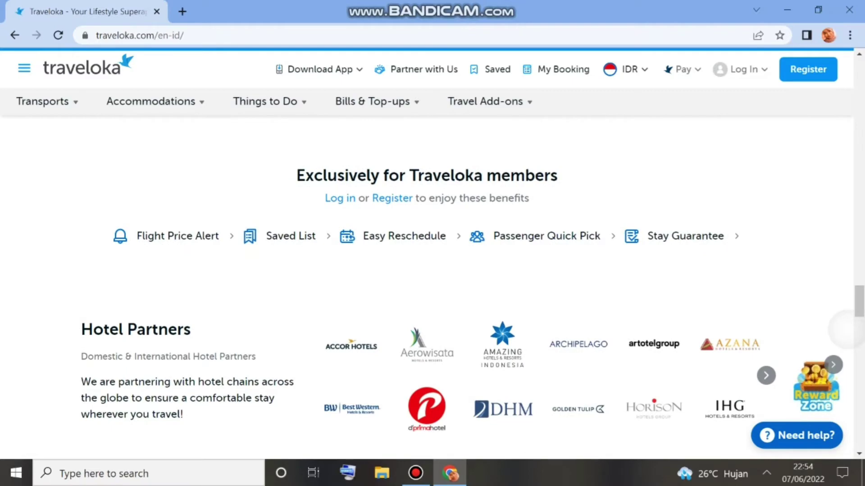
{"action": "scroll", "coordinate": [432, 284], "scroll_direction": "up", "scroll_amount": 4}
{"action": "scroll", "coordinate": [432, 284], "scroll_direction": "up", "scroll_amount": 4}
{"action": "scroll", "coordinate": [433, 284], "scroll_direction": "up", "scroll_amount": 4}
{"action": "scroll", "coordinate": [432, 283], "scroll_direction": "up", "scroll_amount": 4}
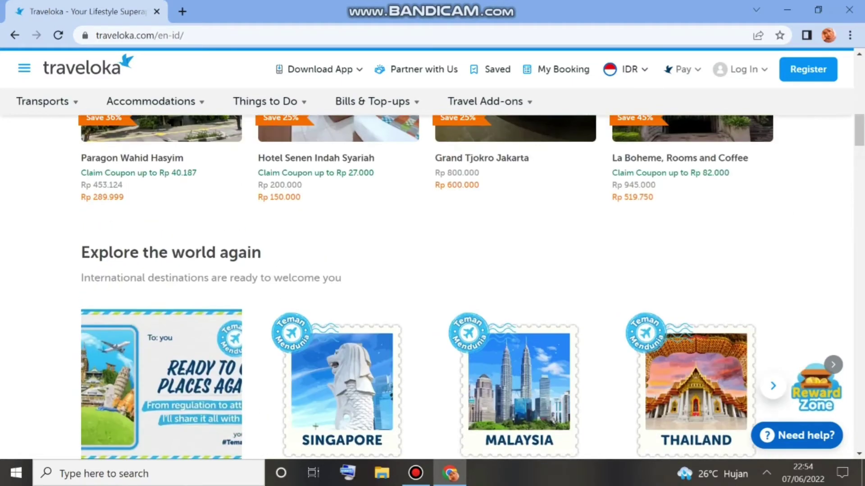
{"action": "scroll", "coordinate": [433, 284], "scroll_direction": "up", "scroll_amount": 3}
{"action": "scroll", "coordinate": [432, 284], "scroll_direction": "up", "scroll_amount": 4}
{"action": "scroll", "coordinate": [433, 284], "scroll_direction": "up", "scroll_amount": 3}
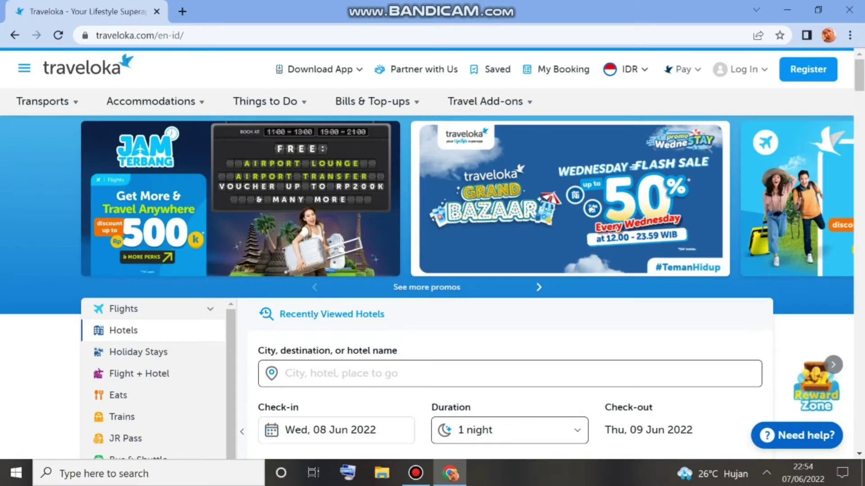
{"action": "scroll", "coordinate": [432, 287], "scroll_direction": "down", "scroll_amount": 1}
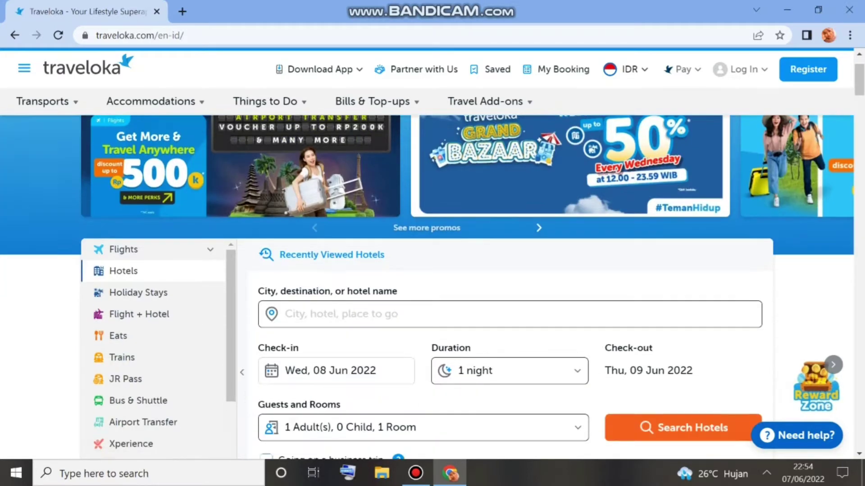
{"action": "scroll", "coordinate": [432, 288], "scroll_direction": "down", "scroll_amount": 3}
{"action": "scroll", "coordinate": [432, 288], "scroll_direction": "down", "scroll_amount": 4}
{"action": "scroll", "coordinate": [432, 288], "scroll_direction": "down", "scroll_amount": 1}
{"action": "scroll", "coordinate": [432, 288], "scroll_direction": "down", "scroll_amount": 3}
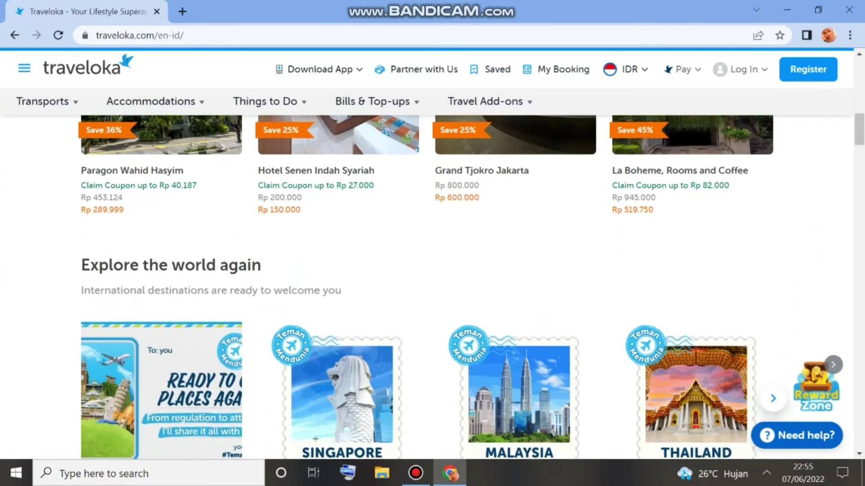
{"action": "scroll", "coordinate": [432, 288], "scroll_direction": "down", "scroll_amount": 3}
{"action": "scroll", "coordinate": [432, 288], "scroll_direction": "up", "scroll_amount": 1}
{"action": "scroll", "coordinate": [432, 287], "scroll_direction": "up", "scroll_amount": 1}
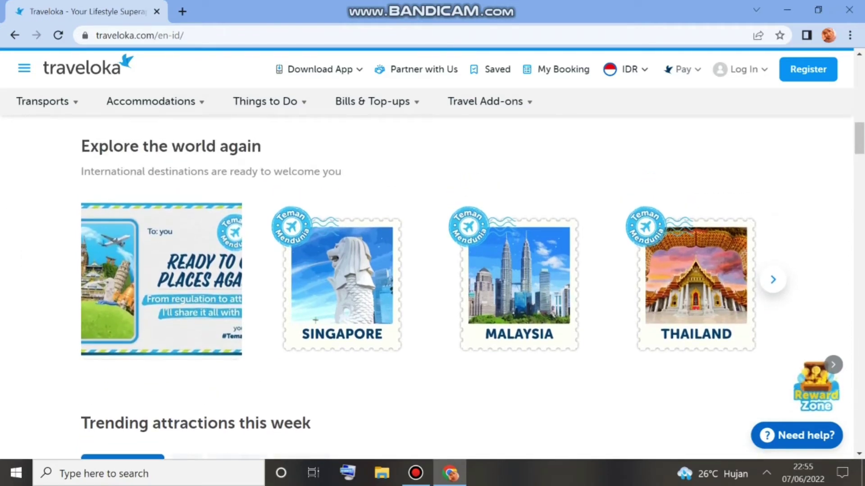
{"action": "scroll", "coordinate": [432, 288], "scroll_direction": "up", "scroll_amount": 1}
{"action": "scroll", "coordinate": [432, 288], "scroll_direction": "up", "scroll_amount": 1}
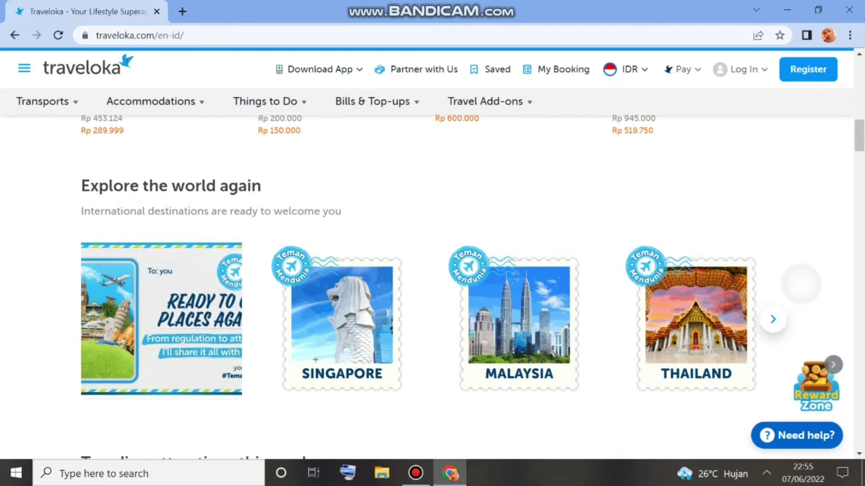
{"action": "scroll", "coordinate": [433, 288], "scroll_direction": "down", "scroll_amount": 1}
Page the destination carousel forward to Vietnam, Australia and Turkey, then back to the start
{"action": "left_click", "coordinate": [773, 307]}
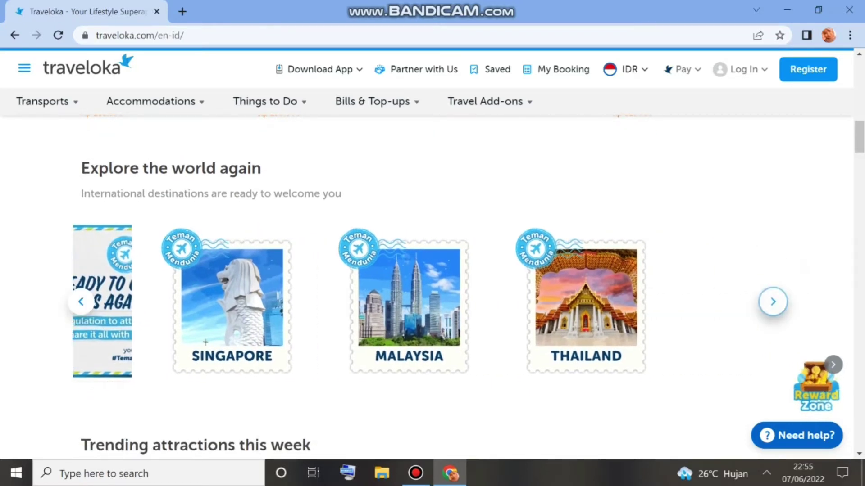
{"action": "left_click", "coordinate": [773, 302]}
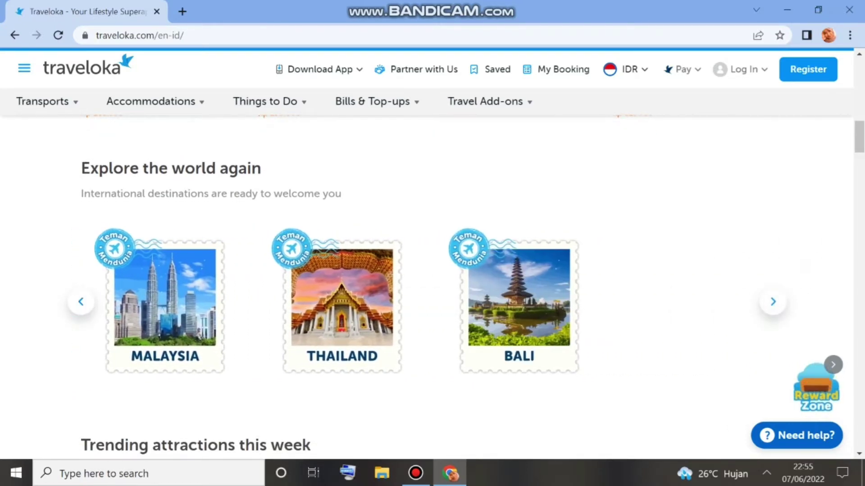
{"action": "left_click", "coordinate": [773, 302]}
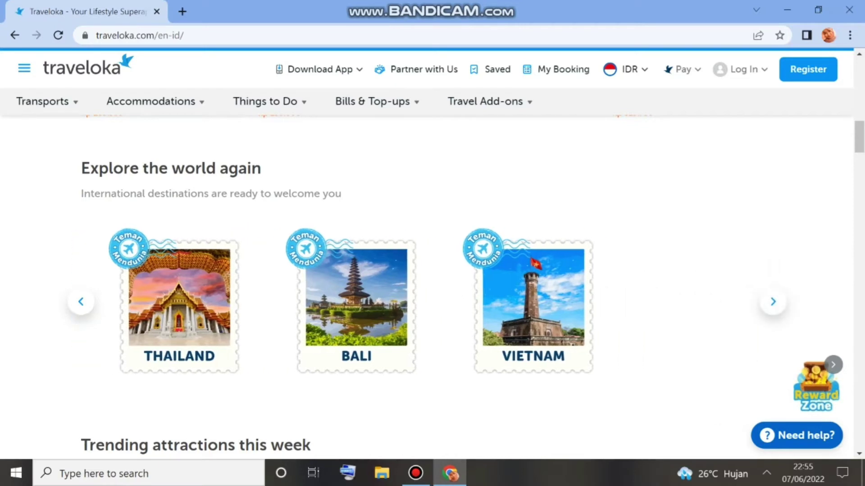
{"action": "left_click", "coordinate": [773, 302]}
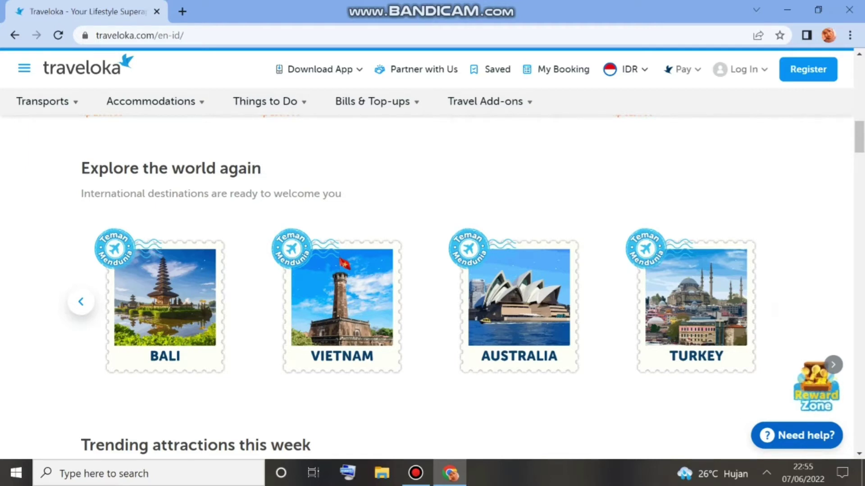
{"action": "left_click", "coordinate": [80, 302]}
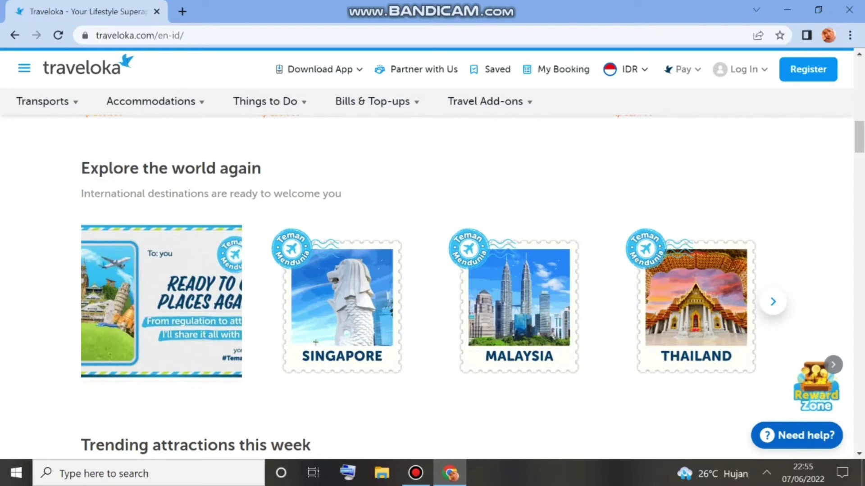
Open the #TemanMendunia promotion page, look through it, and go back to the homepage
{"action": "left_click", "coordinate": [315, 342]}
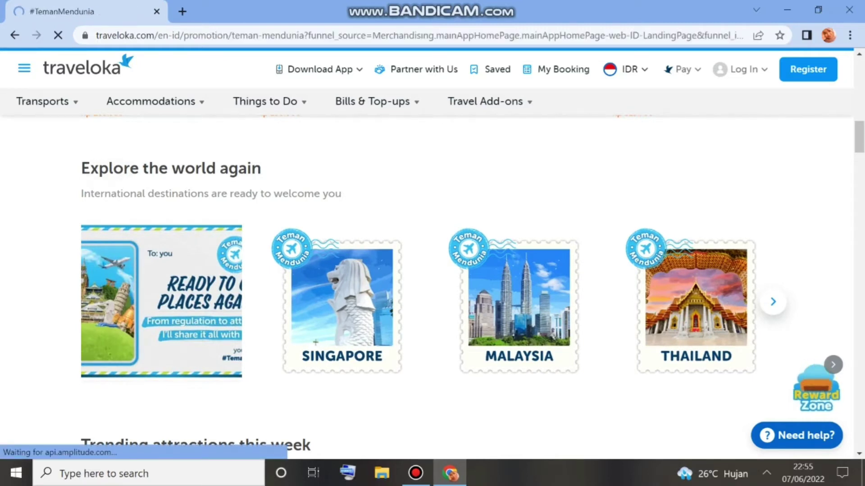
{"action": "scroll", "coordinate": [433, 270], "scroll_direction": "down", "scroll_amount": 1}
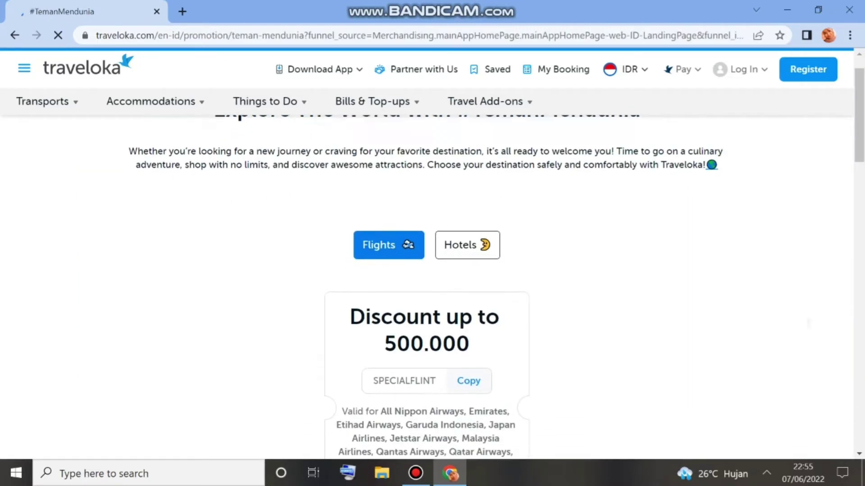
{"action": "scroll", "coordinate": [433, 271], "scroll_direction": "down", "scroll_amount": 2}
{"action": "scroll", "coordinate": [432, 271], "scroll_direction": "down", "scroll_amount": 2}
{"action": "scroll", "coordinate": [432, 270], "scroll_direction": "down", "scroll_amount": 2}
{"action": "scroll", "coordinate": [433, 270], "scroll_direction": "down", "scroll_amount": 1}
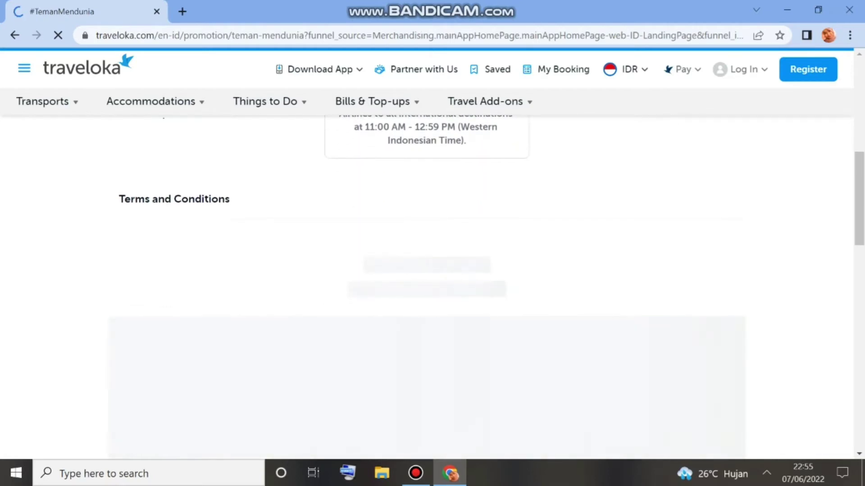
{"action": "scroll", "coordinate": [433, 271], "scroll_direction": "down", "scroll_amount": 1}
{"action": "scroll", "coordinate": [433, 270], "scroll_direction": "up", "scroll_amount": 2}
{"action": "scroll", "coordinate": [433, 270], "scroll_direction": "down", "scroll_amount": 1}
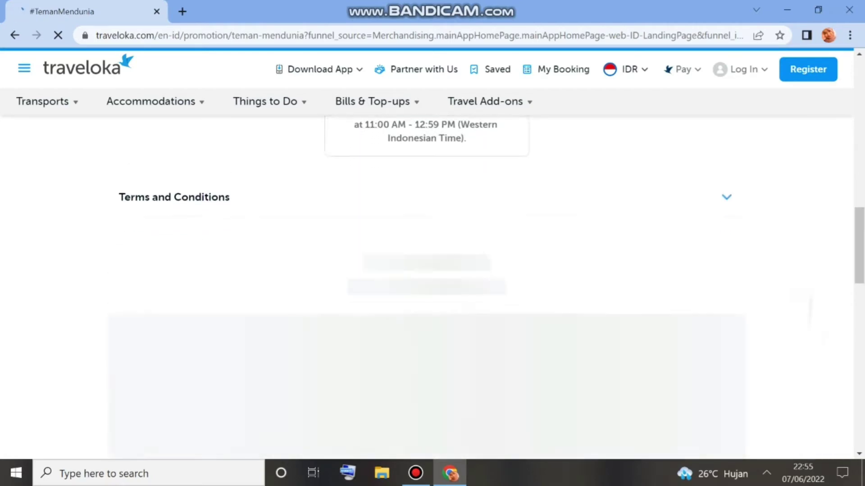
{"action": "scroll", "coordinate": [432, 271], "scroll_direction": "down", "scroll_amount": 1}
{"action": "scroll", "coordinate": [433, 270], "scroll_direction": "down", "scroll_amount": 2}
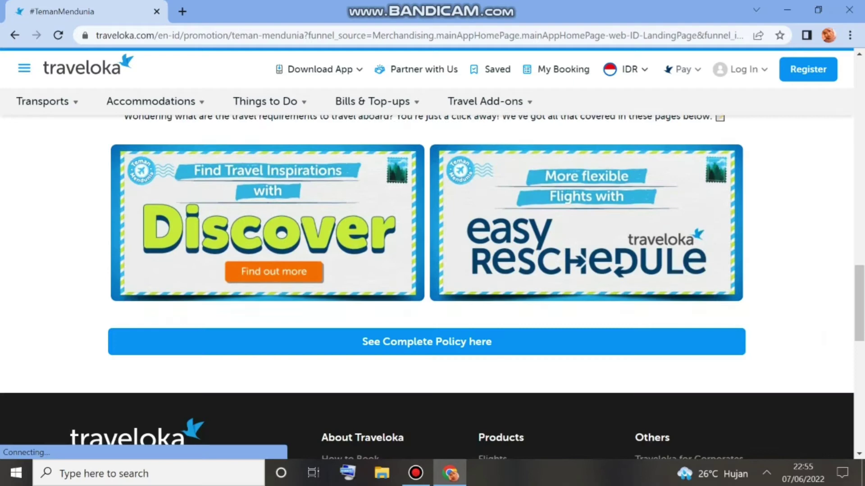
{"action": "scroll", "coordinate": [432, 270], "scroll_direction": "down", "scroll_amount": 1}
{"action": "scroll", "coordinate": [433, 270], "scroll_direction": "up", "scroll_amount": 3}
{"action": "scroll", "coordinate": [432, 271], "scroll_direction": "up", "scroll_amount": 4}
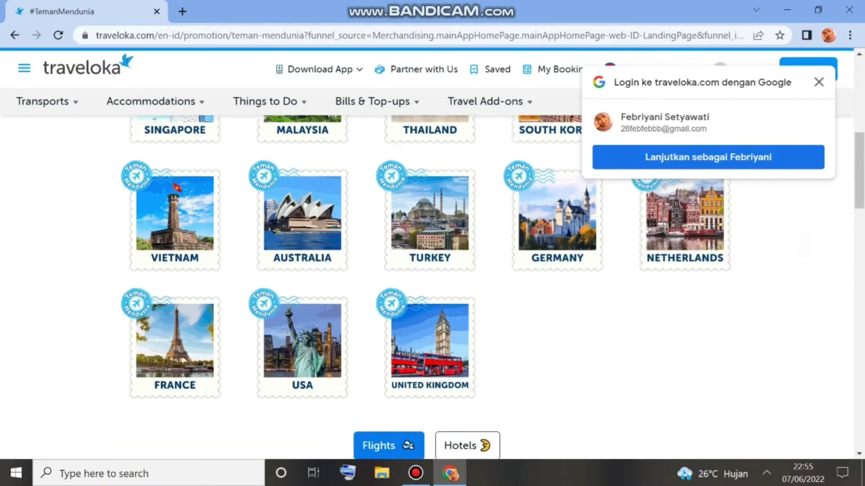
{"action": "scroll", "coordinate": [432, 270], "scroll_direction": "up", "scroll_amount": 1}
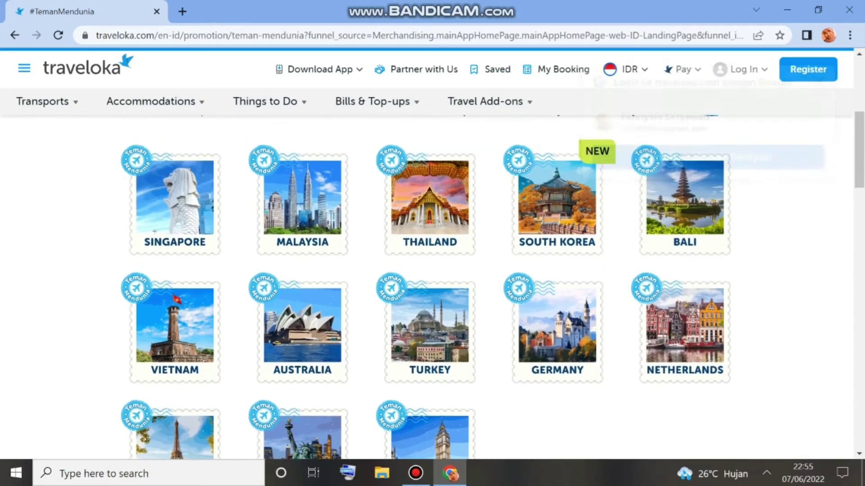
{"action": "scroll", "coordinate": [433, 270], "scroll_direction": "down", "scroll_amount": 1}
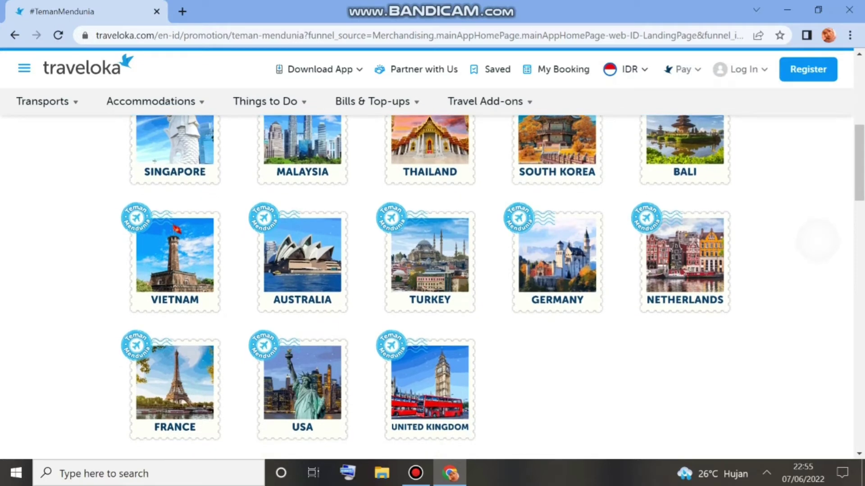
{"action": "scroll", "coordinate": [432, 284], "scroll_direction": "up", "scroll_amount": 1}
{"action": "scroll", "coordinate": [433, 284], "scroll_direction": "up", "scroll_amount": 1}
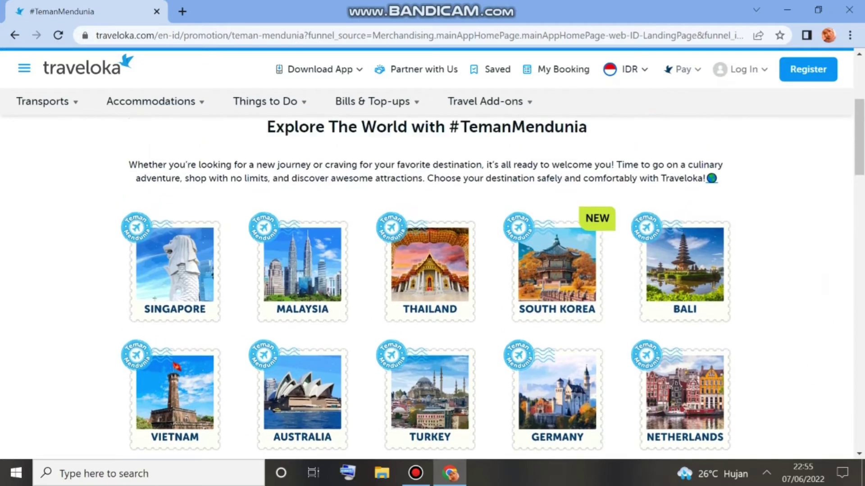
{"action": "scroll", "coordinate": [432, 284], "scroll_direction": "up", "scroll_amount": 1}
{"action": "scroll", "coordinate": [432, 284], "scroll_direction": "up", "scroll_amount": 1}
{"action": "scroll", "coordinate": [433, 284], "scroll_direction": "up", "scroll_amount": 1}
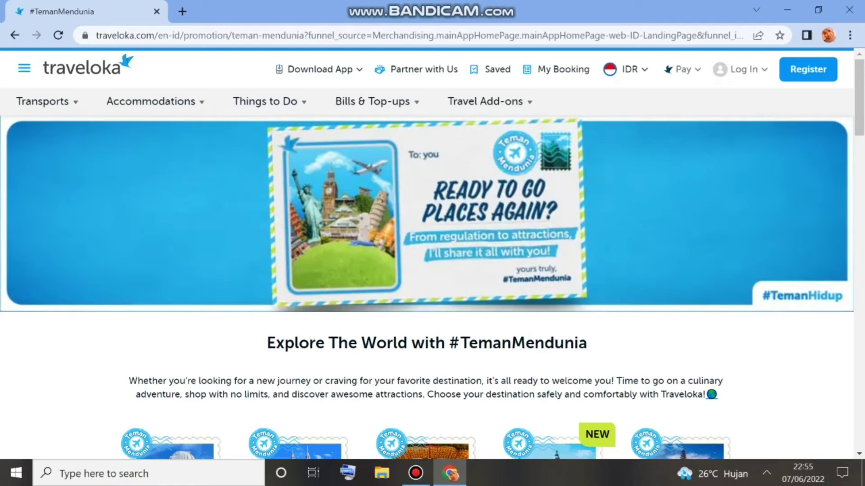
{"action": "scroll", "coordinate": [432, 283], "scroll_direction": "down", "scroll_amount": 3}
{"action": "scroll", "coordinate": [432, 284], "scroll_direction": "down", "scroll_amount": 1}
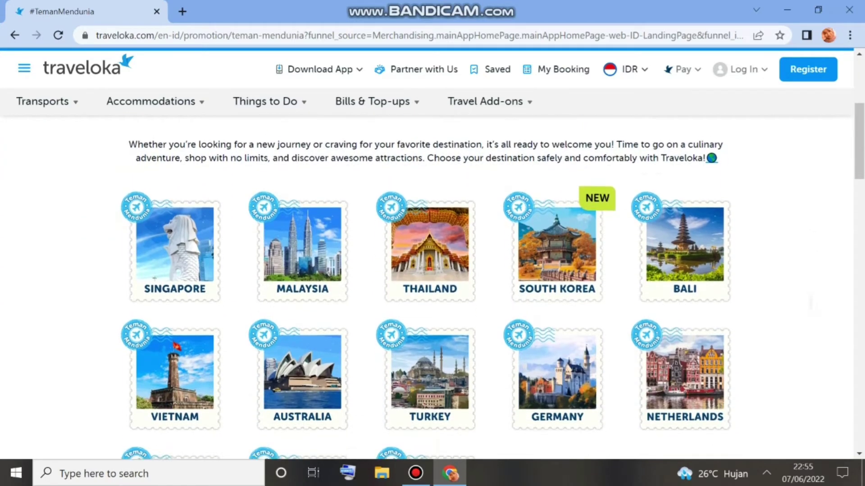
{"action": "scroll", "coordinate": [432, 284], "scroll_direction": "down", "scroll_amount": 1}
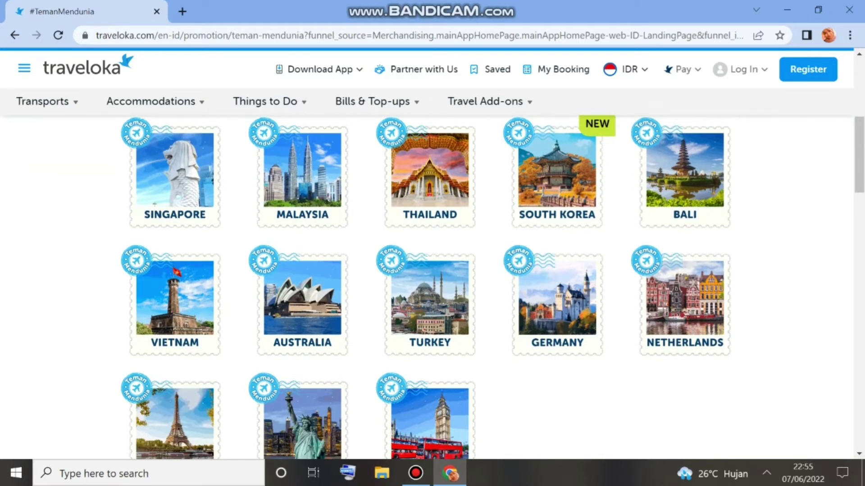
{"action": "scroll", "coordinate": [803, 358], "scroll_direction": "down", "scroll_amount": 1}
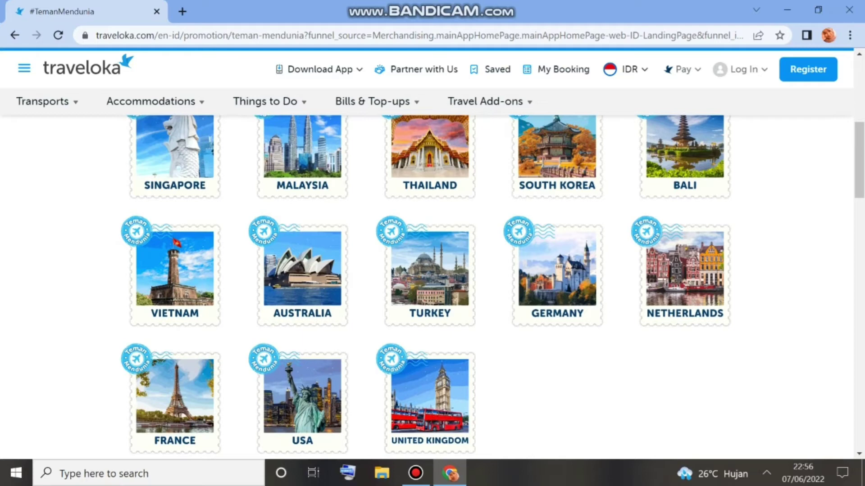
{"action": "scroll", "coordinate": [432, 288], "scroll_direction": "up", "scroll_amount": 2}
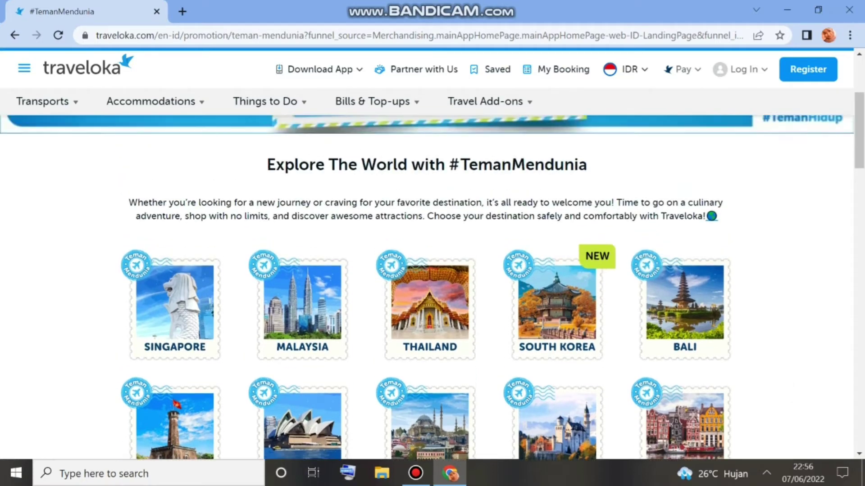
{"action": "scroll", "coordinate": [433, 288], "scroll_direction": "up", "scroll_amount": 3}
{"action": "scroll", "coordinate": [433, 289], "scroll_direction": "up", "scroll_amount": 1}
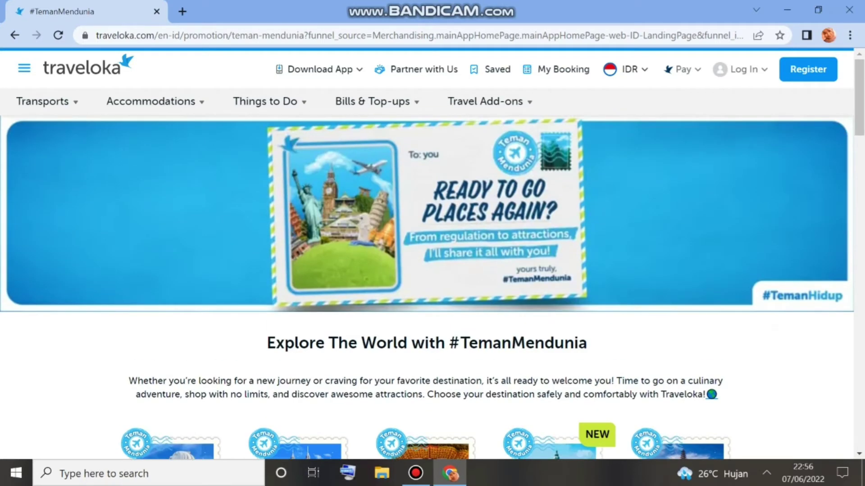
{"action": "key", "text": "alt+Left"}
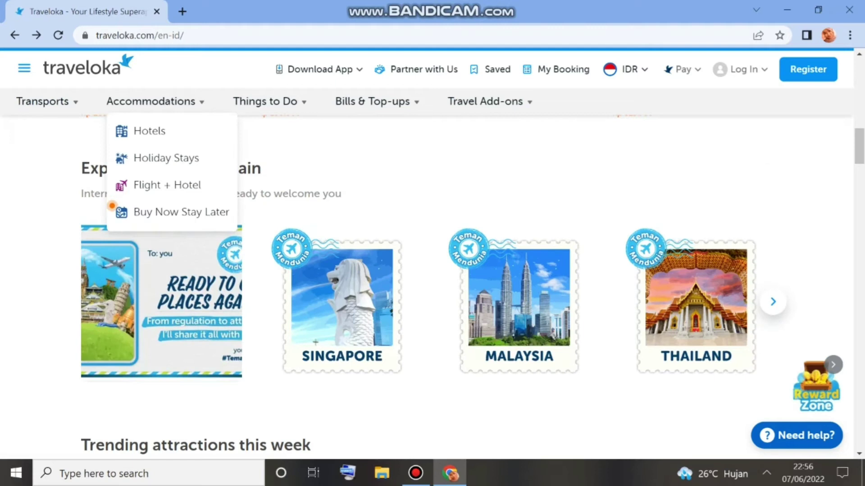
{"action": "mouse_move", "coordinate": [46, 101]}
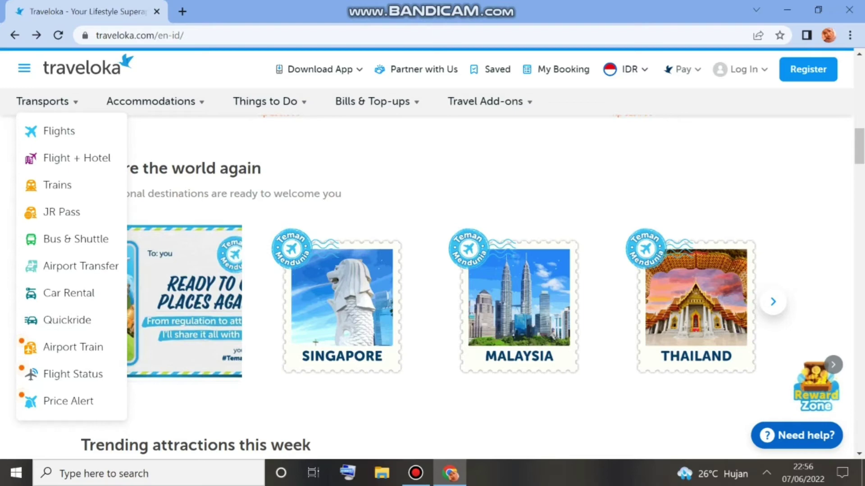
{"action": "scroll", "coordinate": [432, 271], "scroll_direction": "up", "scroll_amount": 3}
{"action": "scroll", "coordinate": [433, 270], "scroll_direction": "up", "scroll_amount": 5}
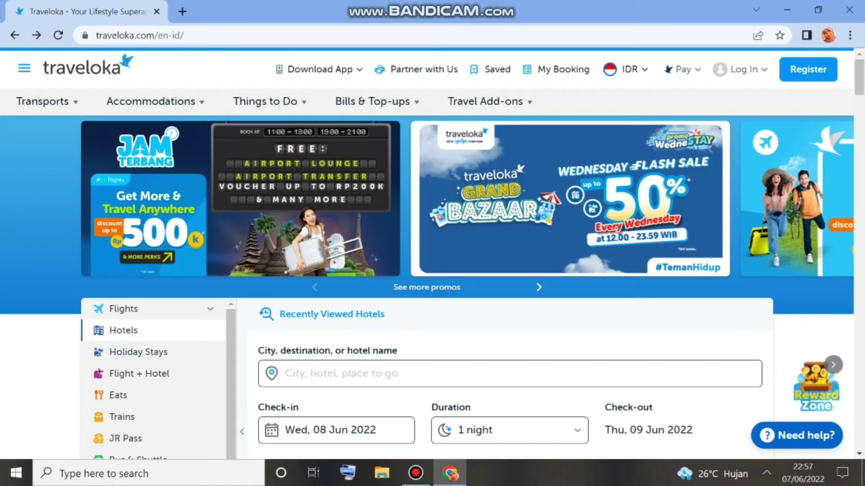
{"action": "scroll", "coordinate": [433, 271], "scroll_direction": "down", "scroll_amount": 2}
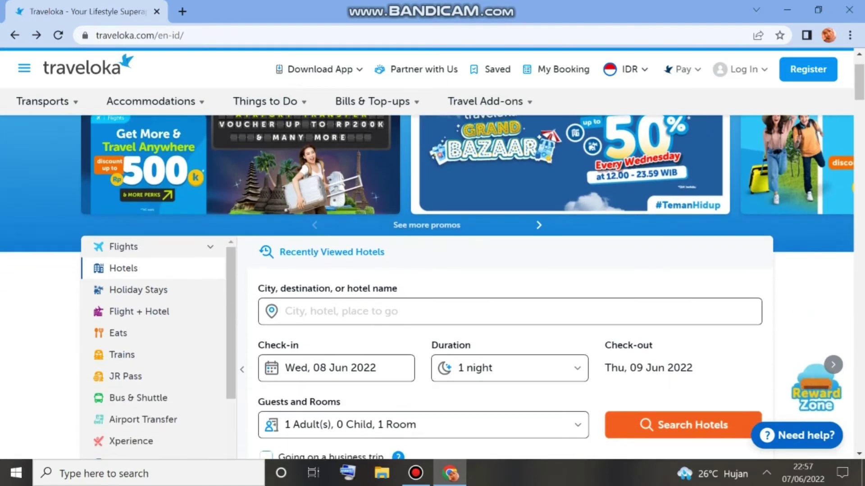
{"action": "scroll", "coordinate": [432, 271], "scroll_direction": "down", "scroll_amount": 2}
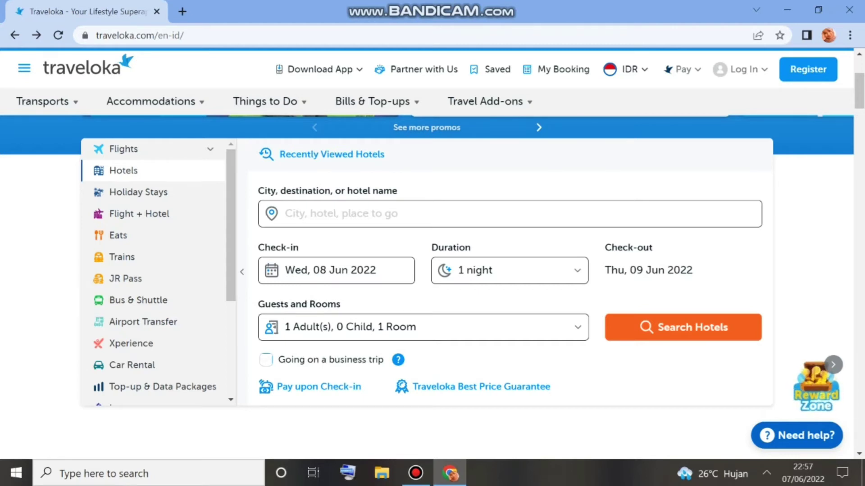
{"action": "scroll", "coordinate": [158, 273], "scroll_direction": "down", "scroll_amount": 2}
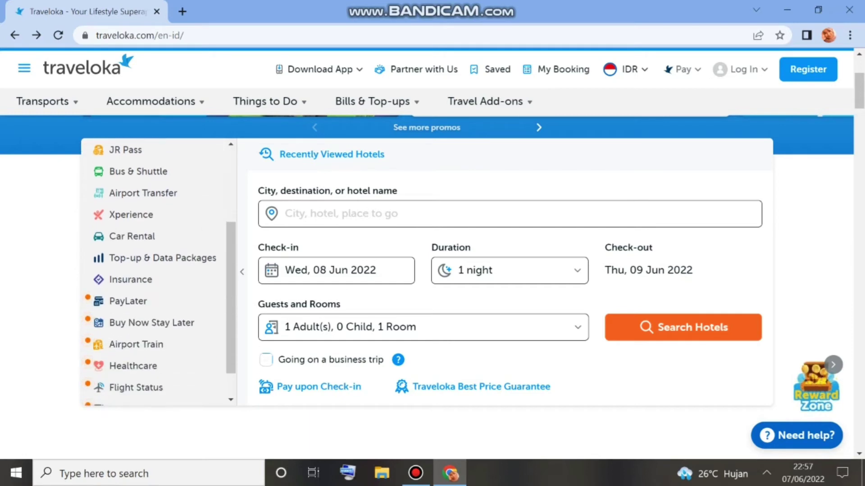
{"action": "scroll", "coordinate": [179, 342], "scroll_direction": "down", "scroll_amount": 1}
{"action": "scroll", "coordinate": [180, 341], "scroll_direction": "up", "scroll_amount": 3}
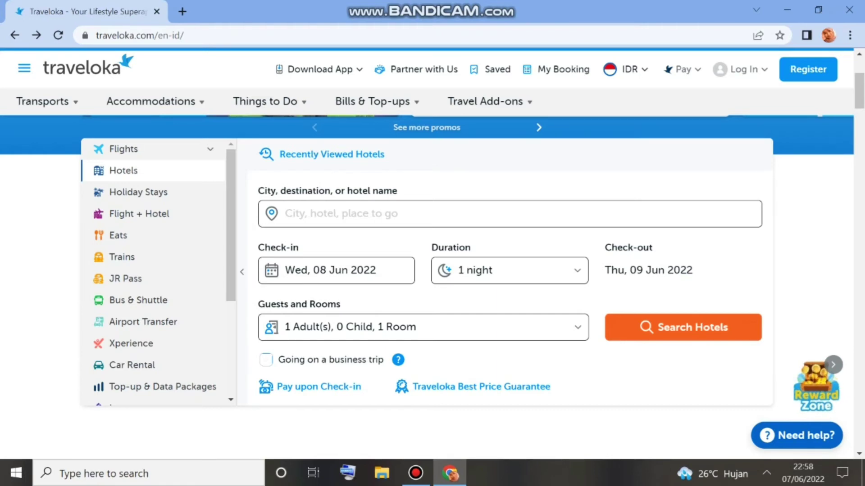
{"action": "scroll", "coordinate": [433, 270], "scroll_direction": "up", "scroll_amount": 2}
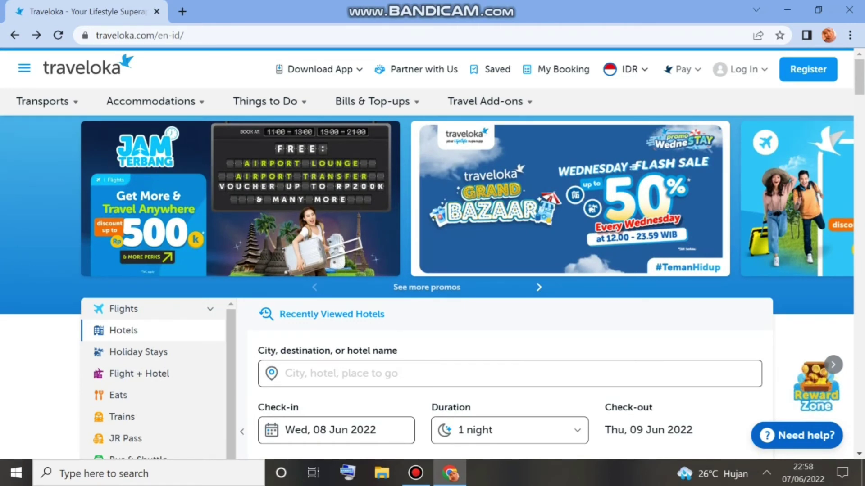
{"action": "scroll", "coordinate": [433, 282], "scroll_direction": "down", "scroll_amount": 1}
{"action": "scroll", "coordinate": [432, 281], "scroll_direction": "down", "scroll_amount": 1}
{"action": "scroll", "coordinate": [433, 281], "scroll_direction": "down", "scroll_amount": 3}
{"action": "scroll", "coordinate": [433, 281], "scroll_direction": "down", "scroll_amount": 2}
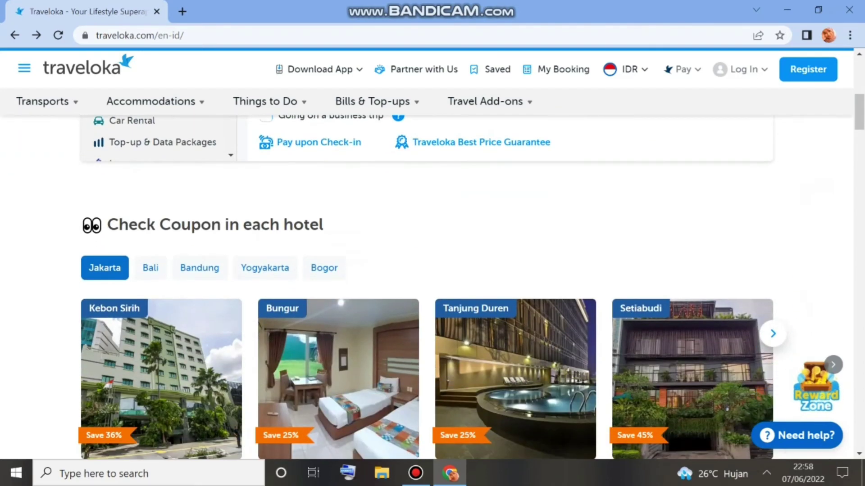
{"action": "scroll", "coordinate": [432, 281], "scroll_direction": "down", "scroll_amount": 1}
{"action": "scroll", "coordinate": [433, 281], "scroll_direction": "down", "scroll_amount": 1}
{"action": "scroll", "coordinate": [432, 281], "scroll_direction": "down", "scroll_amount": 1}
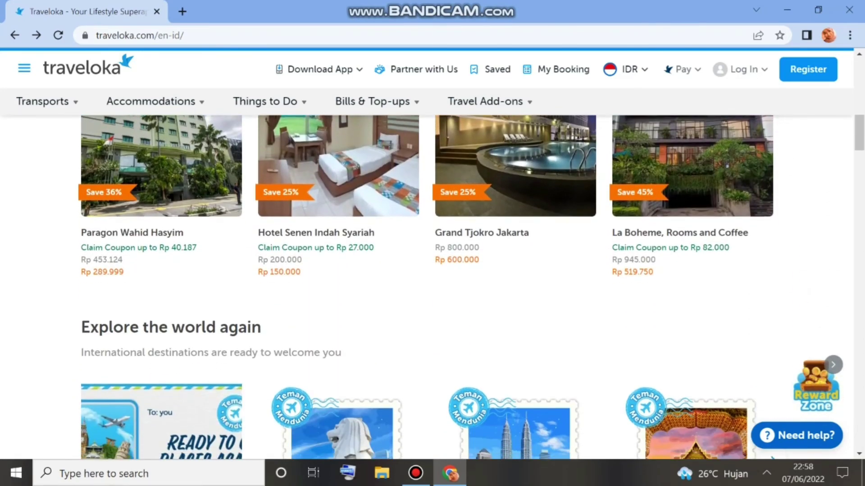
{"action": "scroll", "coordinate": [433, 282], "scroll_direction": "down", "scroll_amount": 1}
{"action": "scroll", "coordinate": [433, 281], "scroll_direction": "down", "scroll_amount": 1}
{"action": "scroll", "coordinate": [433, 281], "scroll_direction": "down", "scroll_amount": 1}
{"action": "scroll", "coordinate": [433, 281], "scroll_direction": "down", "scroll_amount": 1}
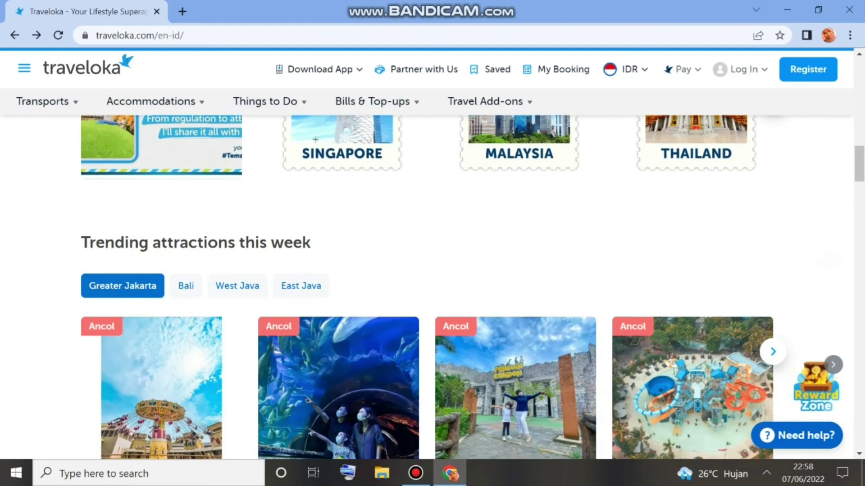
{"action": "scroll", "coordinate": [432, 281], "scroll_direction": "down", "scroll_amount": 1}
{"action": "scroll", "coordinate": [433, 281], "scroll_direction": "down", "scroll_amount": 1}
{"action": "scroll", "coordinate": [433, 281], "scroll_direction": "down", "scroll_amount": 1}
{"action": "scroll", "coordinate": [432, 281], "scroll_direction": "down", "scroll_amount": 1}
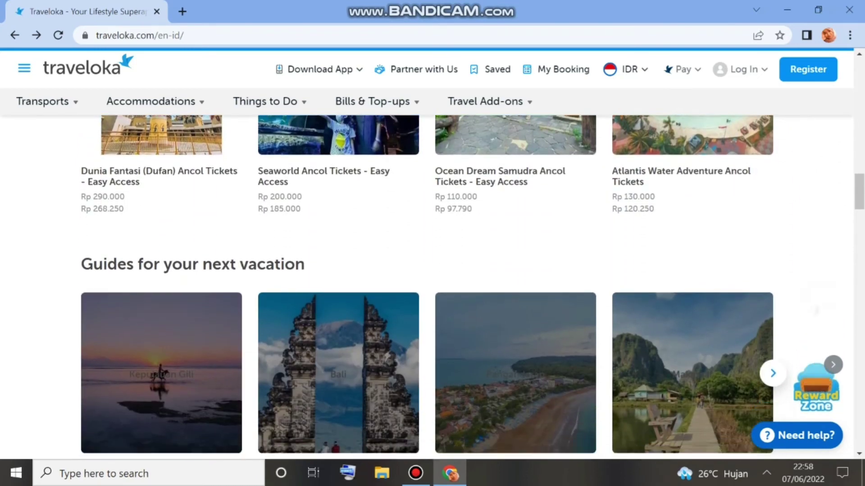
{"action": "scroll", "coordinate": [432, 281], "scroll_direction": "down", "scroll_amount": 2}
{"action": "scroll", "coordinate": [433, 281], "scroll_direction": "down", "scroll_amount": 2}
{"action": "scroll", "coordinate": [432, 281], "scroll_direction": "down", "scroll_amount": 1}
{"action": "scroll", "coordinate": [432, 282], "scroll_direction": "down", "scroll_amount": 1}
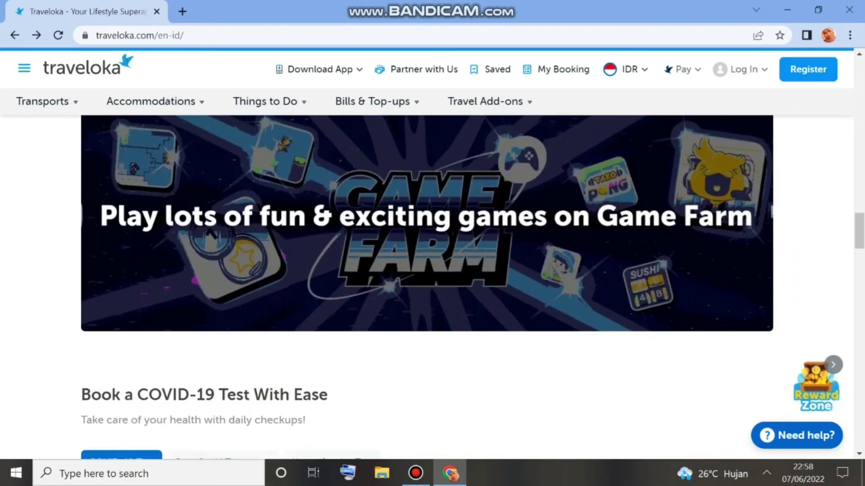
{"action": "scroll", "coordinate": [432, 281], "scroll_direction": "down", "scroll_amount": 2}
{"action": "scroll", "coordinate": [432, 281], "scroll_direction": "down", "scroll_amount": 2}
{"action": "scroll", "coordinate": [432, 281], "scroll_direction": "down", "scroll_amount": 2}
{"action": "scroll", "coordinate": [432, 281], "scroll_direction": "down", "scroll_amount": 1}
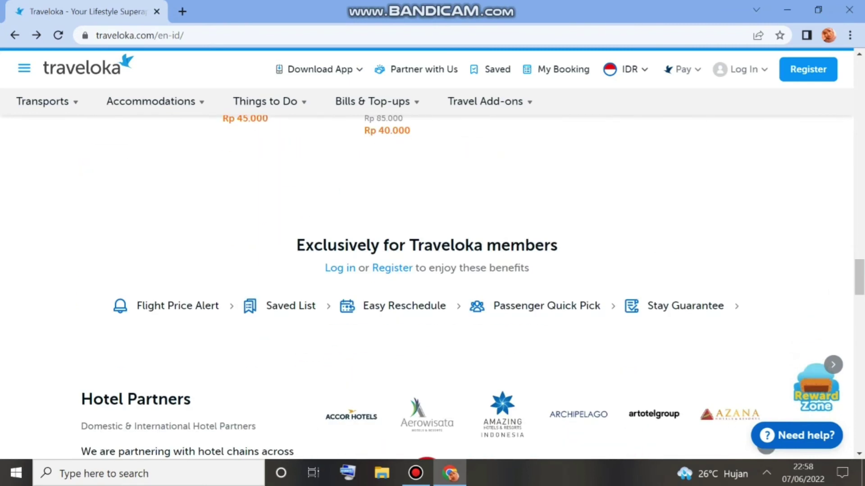
{"action": "scroll", "coordinate": [432, 281], "scroll_direction": "down", "scroll_amount": 2}
{"action": "scroll", "coordinate": [432, 281], "scroll_direction": "down", "scroll_amount": 2}
{"action": "scroll", "coordinate": [432, 281], "scroll_direction": "down", "scroll_amount": 2}
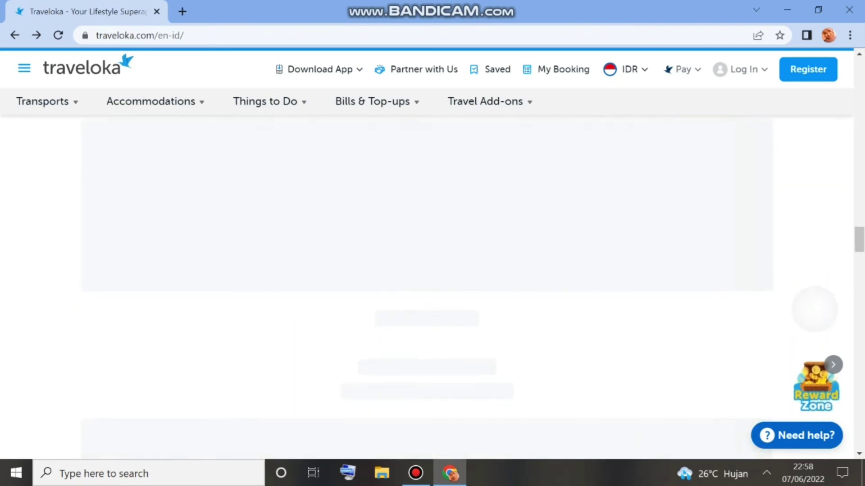
{"action": "scroll", "coordinate": [433, 282], "scroll_direction": "down", "scroll_amount": 2}
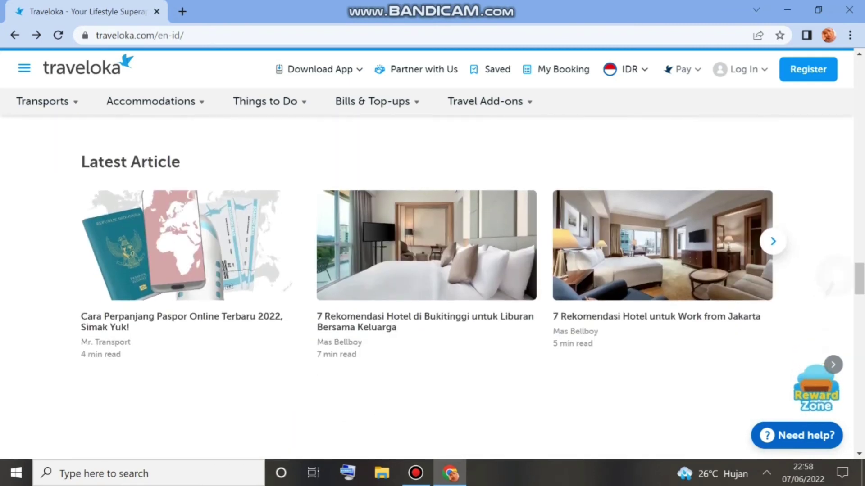
{"action": "scroll", "coordinate": [433, 281], "scroll_direction": "down", "scroll_amount": 1}
{"action": "scroll", "coordinate": [433, 281], "scroll_direction": "down", "scroll_amount": 2}
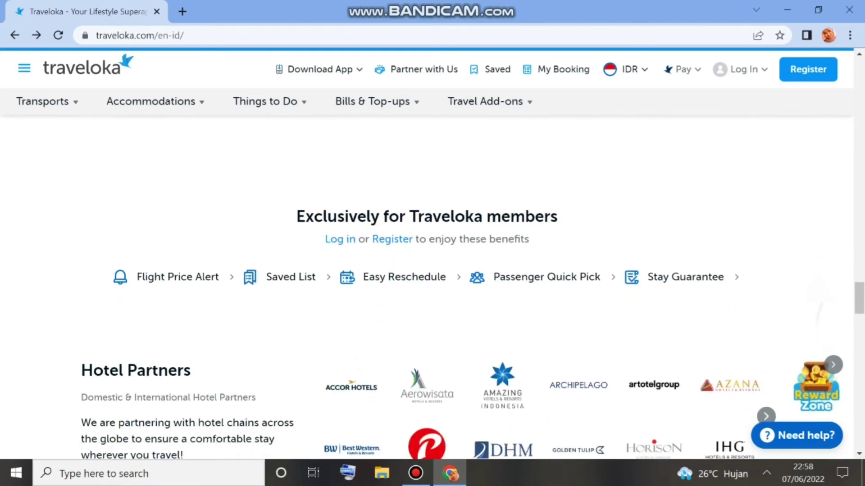
{"action": "scroll", "coordinate": [433, 282], "scroll_direction": "down", "scroll_amount": 1}
{"action": "scroll", "coordinate": [433, 281], "scroll_direction": "down", "scroll_amount": 2}
{"action": "scroll", "coordinate": [433, 281], "scroll_direction": "down", "scroll_amount": 2}
{"action": "scroll", "coordinate": [433, 281], "scroll_direction": "down", "scroll_amount": 2}
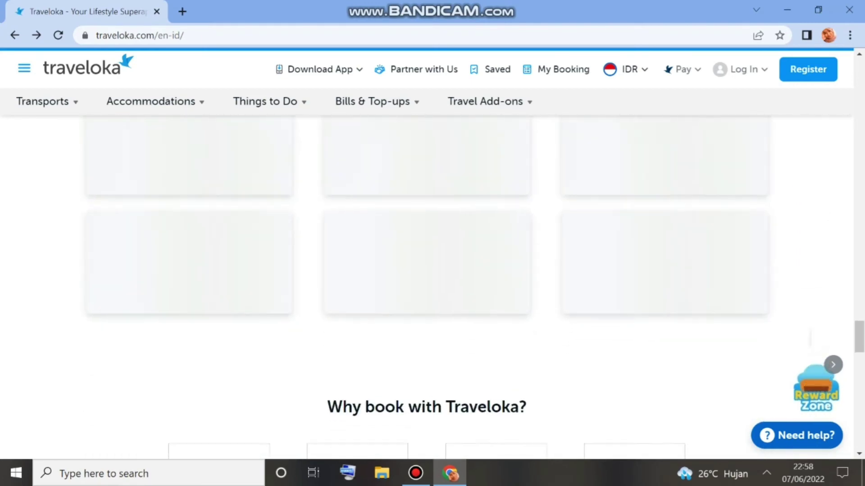
{"action": "scroll", "coordinate": [433, 281], "scroll_direction": "up", "scroll_amount": 1}
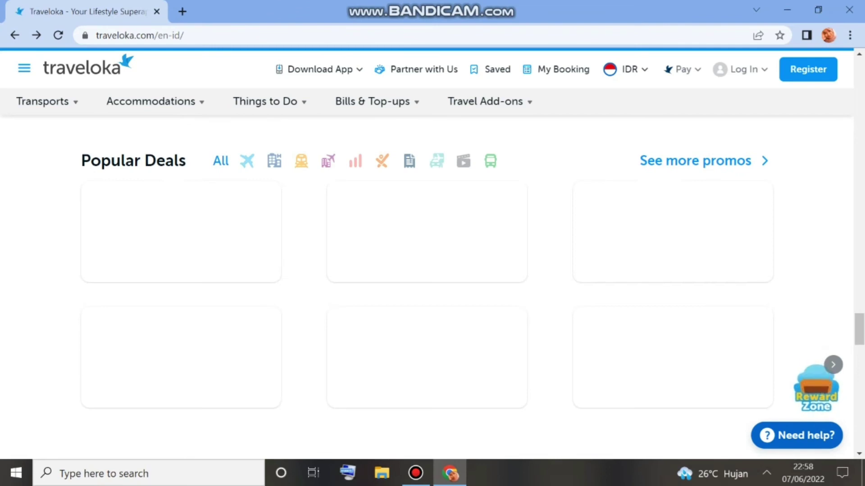
{"action": "scroll", "coordinate": [433, 281], "scroll_direction": "down", "scroll_amount": 1}
{"action": "scroll", "coordinate": [433, 281], "scroll_direction": "down", "scroll_amount": 2}
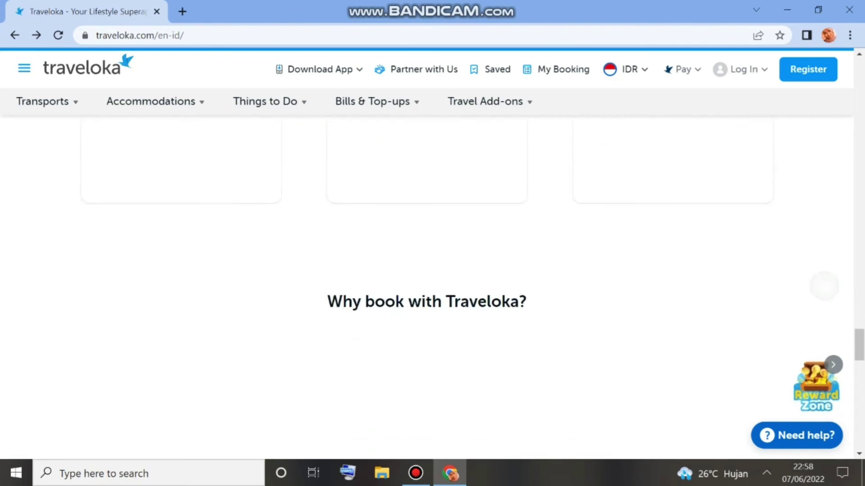
{"action": "scroll", "coordinate": [432, 281], "scroll_direction": "down", "scroll_amount": 2}
{"action": "scroll", "coordinate": [433, 281], "scroll_direction": "down", "scroll_amount": 1}
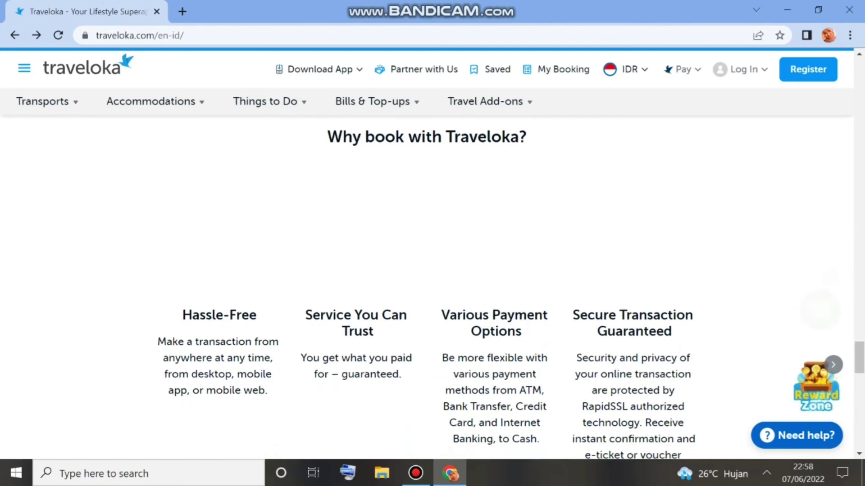
{"action": "scroll", "coordinate": [433, 298], "scroll_direction": "down", "scroll_amount": 1}
{"action": "scroll", "coordinate": [432, 297], "scroll_direction": "up", "scroll_amount": 1}
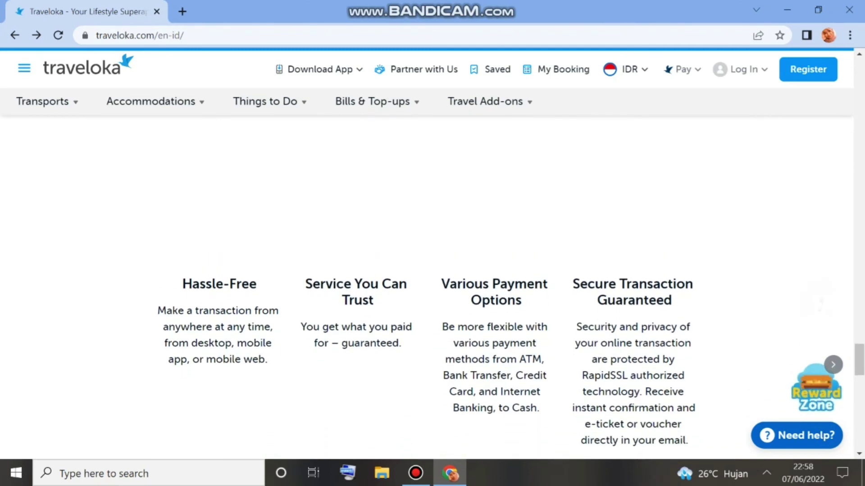
{"action": "scroll", "coordinate": [433, 297], "scroll_direction": "up", "scroll_amount": 1}
{"action": "scroll", "coordinate": [432, 298], "scroll_direction": "up", "scroll_amount": 1}
{"action": "scroll", "coordinate": [432, 298], "scroll_direction": "down", "scroll_amount": 1}
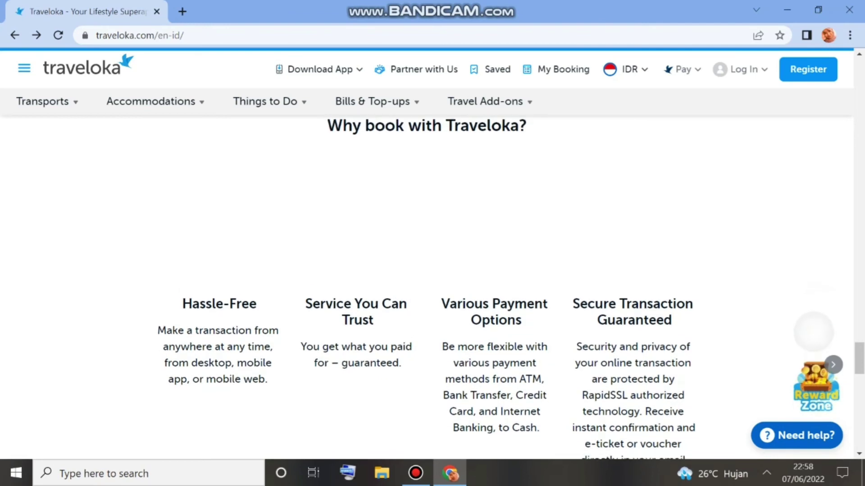
{"action": "scroll", "coordinate": [432, 297], "scroll_direction": "up", "scroll_amount": 1}
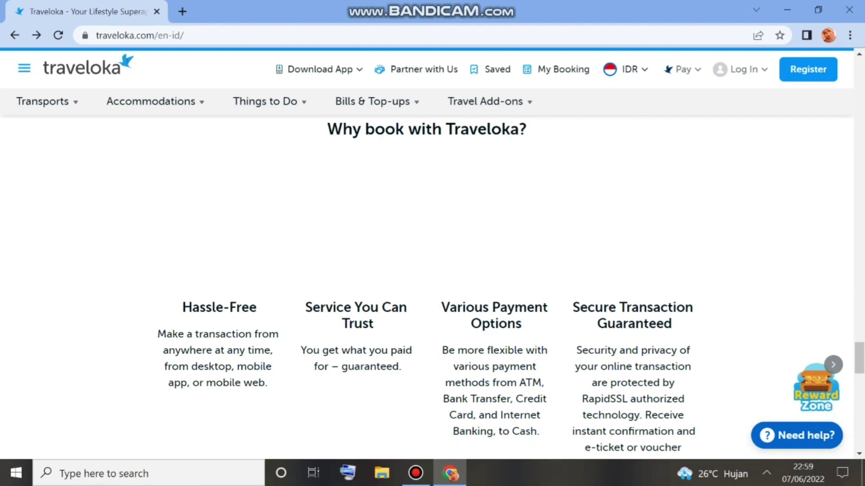
{"action": "scroll", "coordinate": [433, 284], "scroll_direction": "down", "scroll_amount": 1}
{"action": "scroll", "coordinate": [433, 284], "scroll_direction": "down", "scroll_amount": 2}
{"action": "scroll", "coordinate": [432, 284], "scroll_direction": "down", "scroll_amount": 1}
Switch the 'What interests you?' section to the Top Flight Routes list
{"action": "left_click", "coordinate": [291, 320]}
{"action": "scroll", "coordinate": [432, 284], "scroll_direction": "down", "scroll_amount": 1}
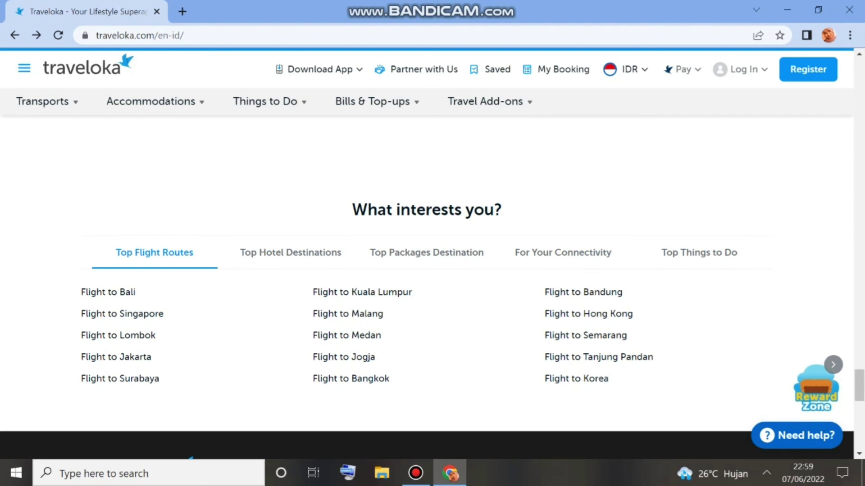
Cycle through Top Hotel Destinations, Top Packages Destination and For Your Connectivity tabs
{"action": "left_click", "coordinate": [290, 251]}
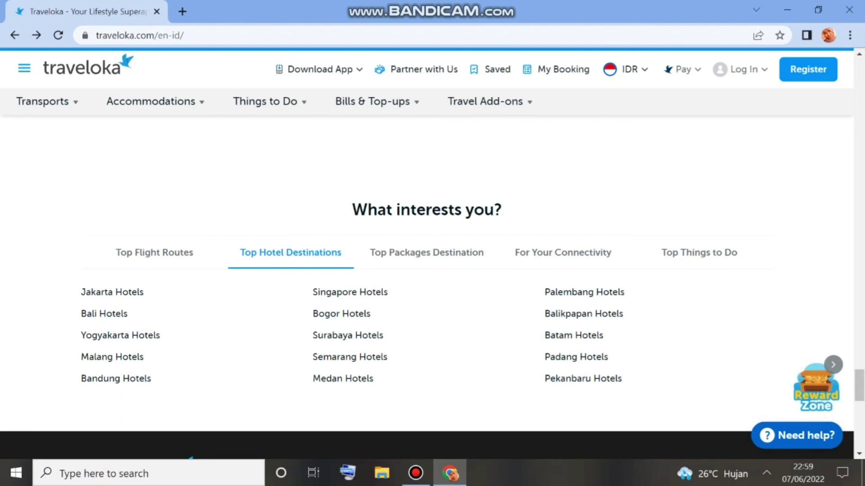
{"action": "left_click", "coordinate": [426, 252]}
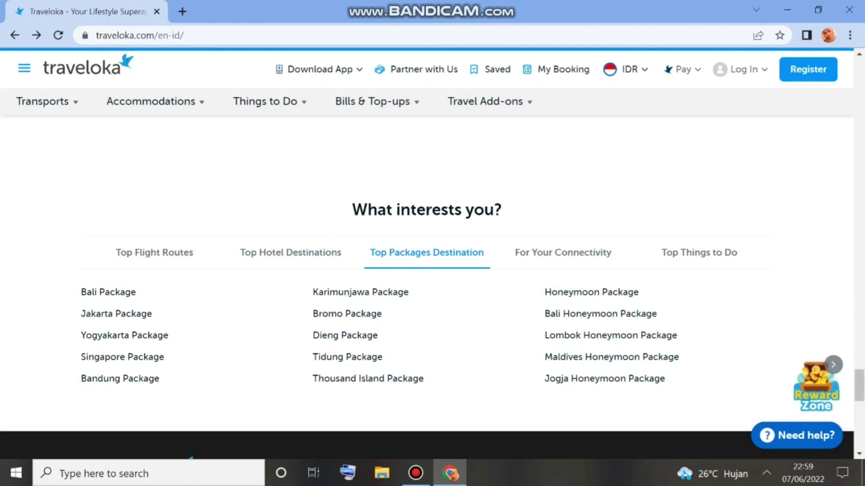
{"action": "left_click", "coordinate": [561, 252]}
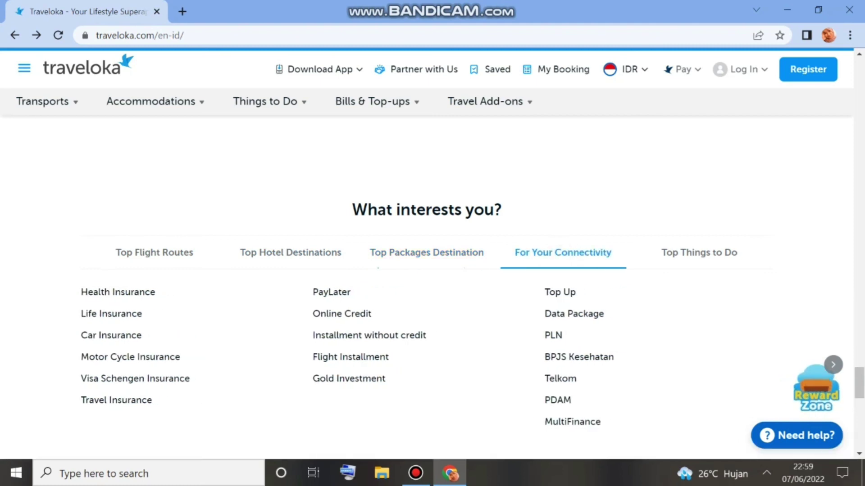